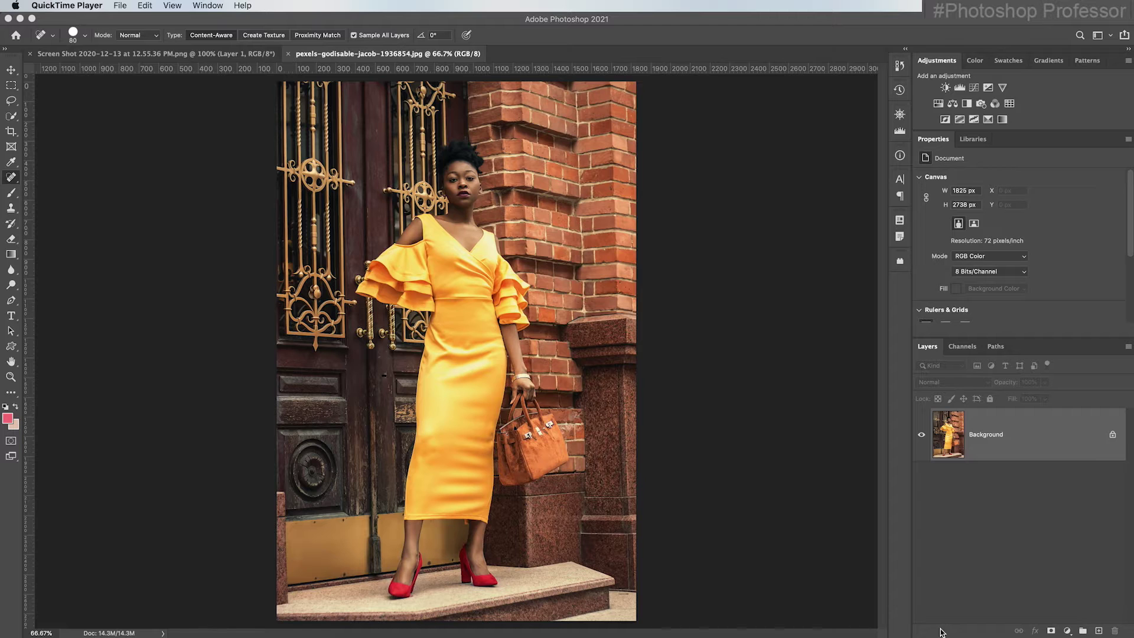
Add a Hue/Saturation layer, preview a hue shift, reset Hue to 0, and target Yellows
{"action": "left_click", "coordinate": [939, 106]}
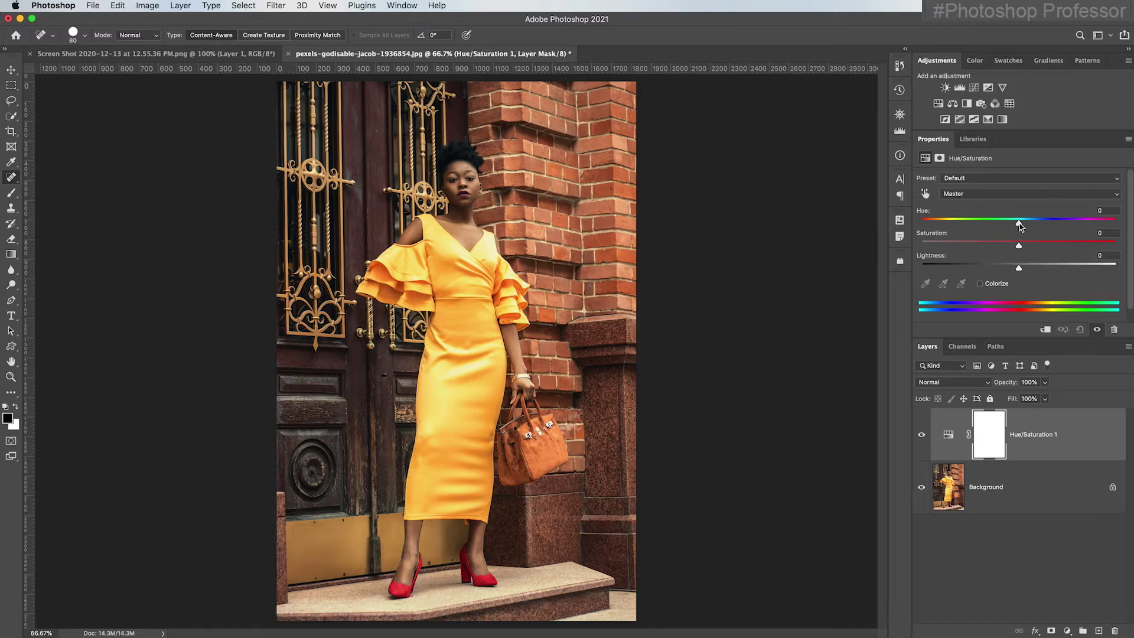
{"action": "left_click_drag", "start_coordinate": [1019, 223], "coordinate": [1052, 227]}
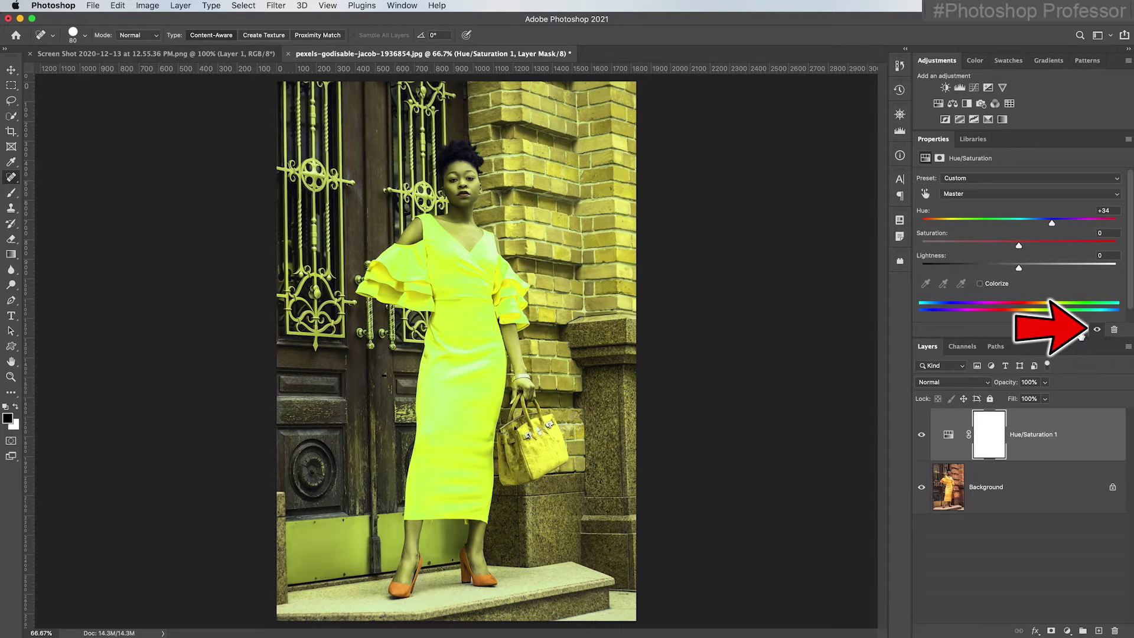
{"action": "left_click", "coordinate": [1080, 330]}
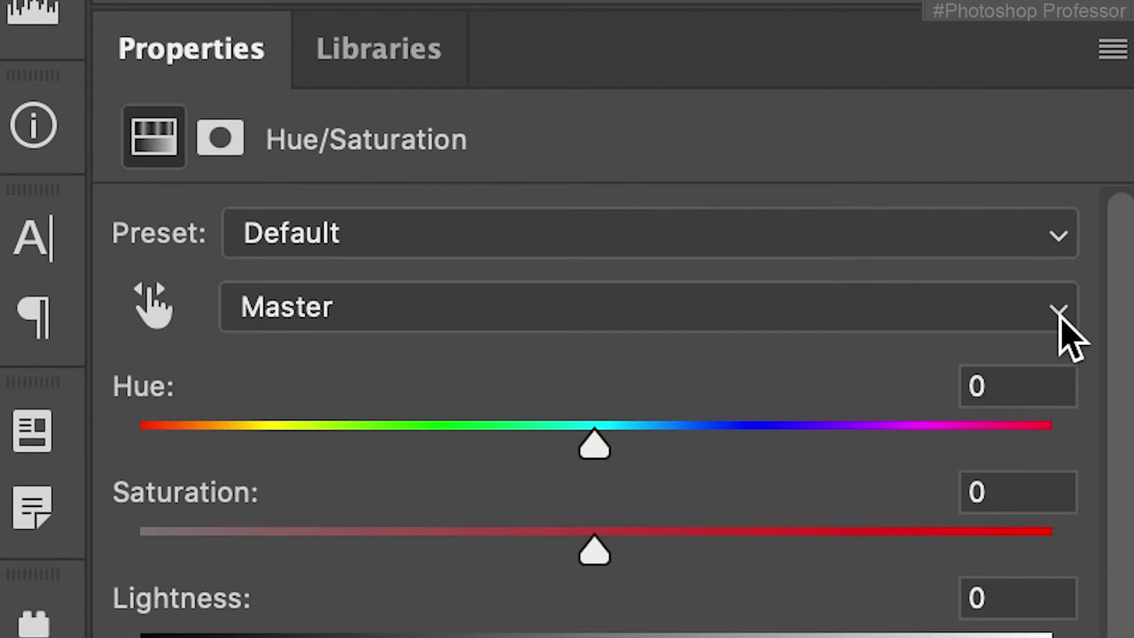
{"action": "left_click", "coordinate": [1060, 319]}
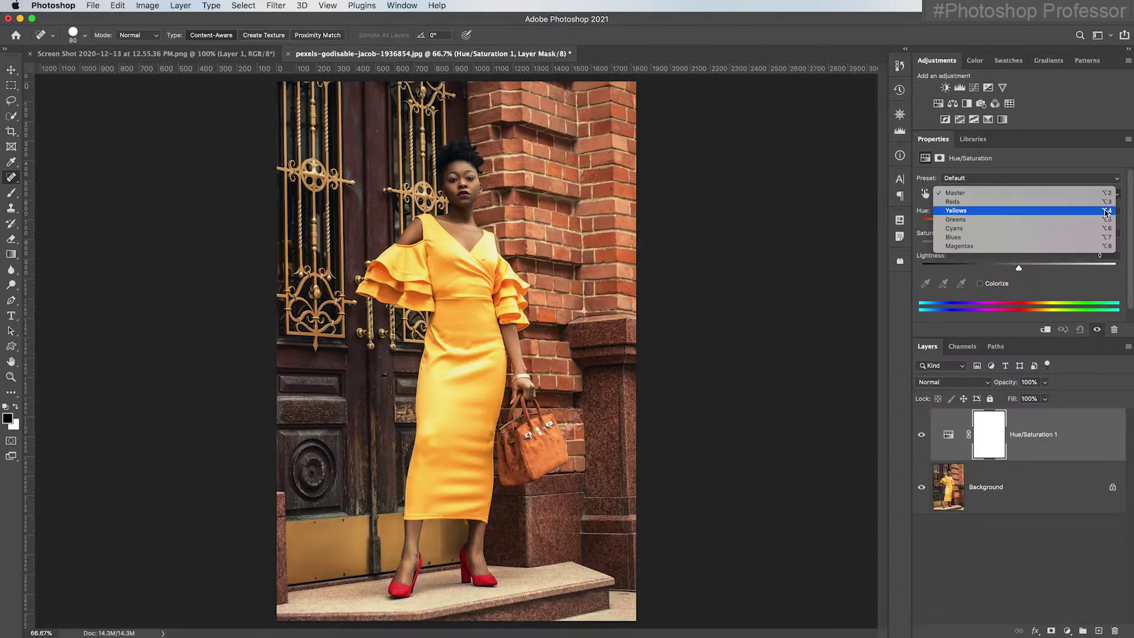
{"action": "left_click", "coordinate": [1107, 212]}
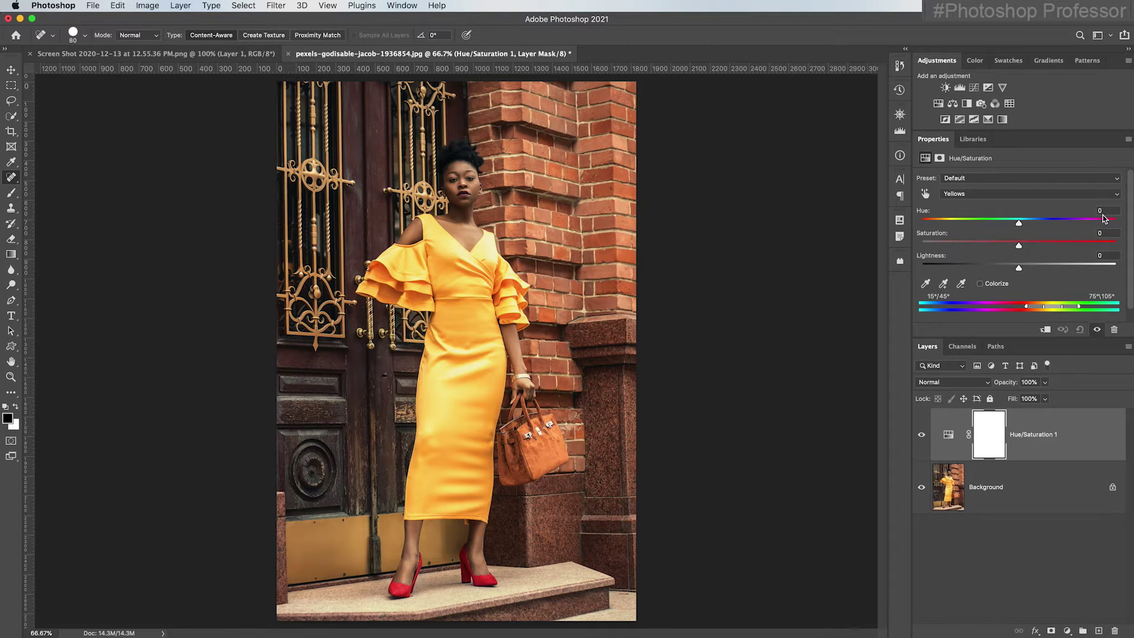
Set Yellows to Hue -22, Saturation +8, Lightness +23, and toggle visibility to compare before and after
{"action": "left_click_drag", "start_coordinate": [1024, 229], "coordinate": [1042, 270]}
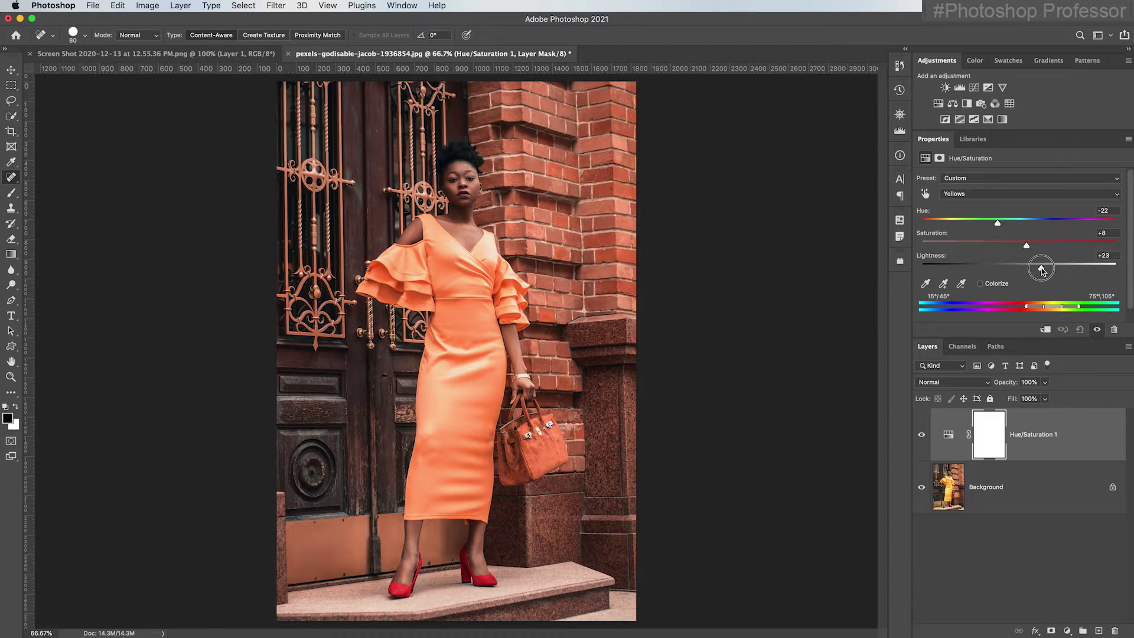
{"action": "left_click", "coordinate": [922, 438]}
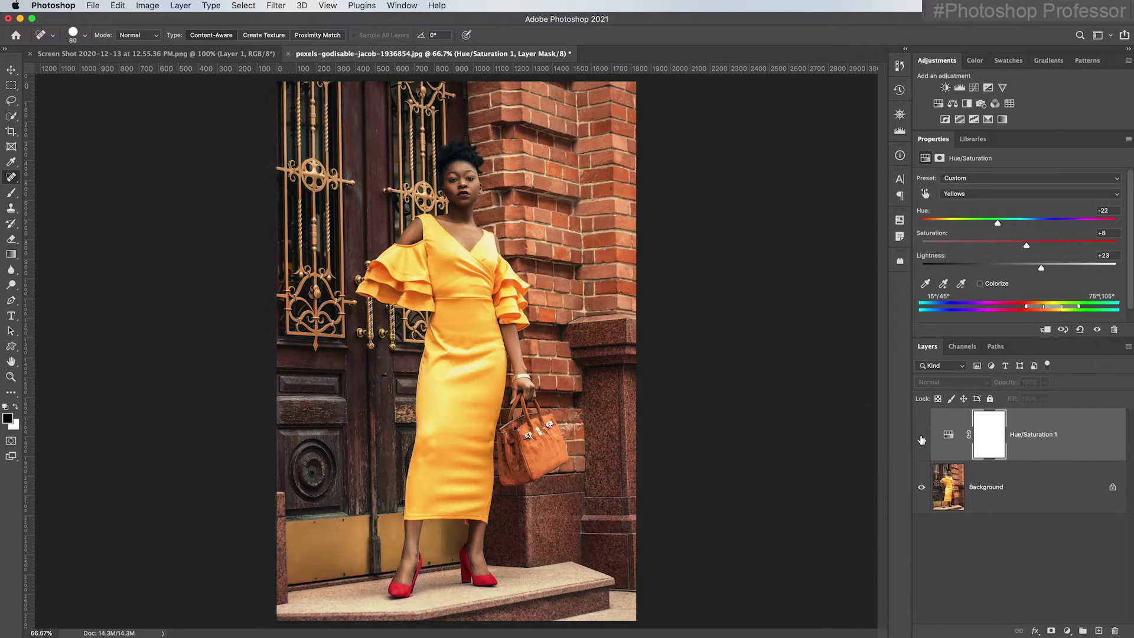
{"action": "left_click", "coordinate": [922, 439]}
{"action": "left_click", "coordinate": [922, 439]}
{"action": "left_click", "coordinate": [922, 438]}
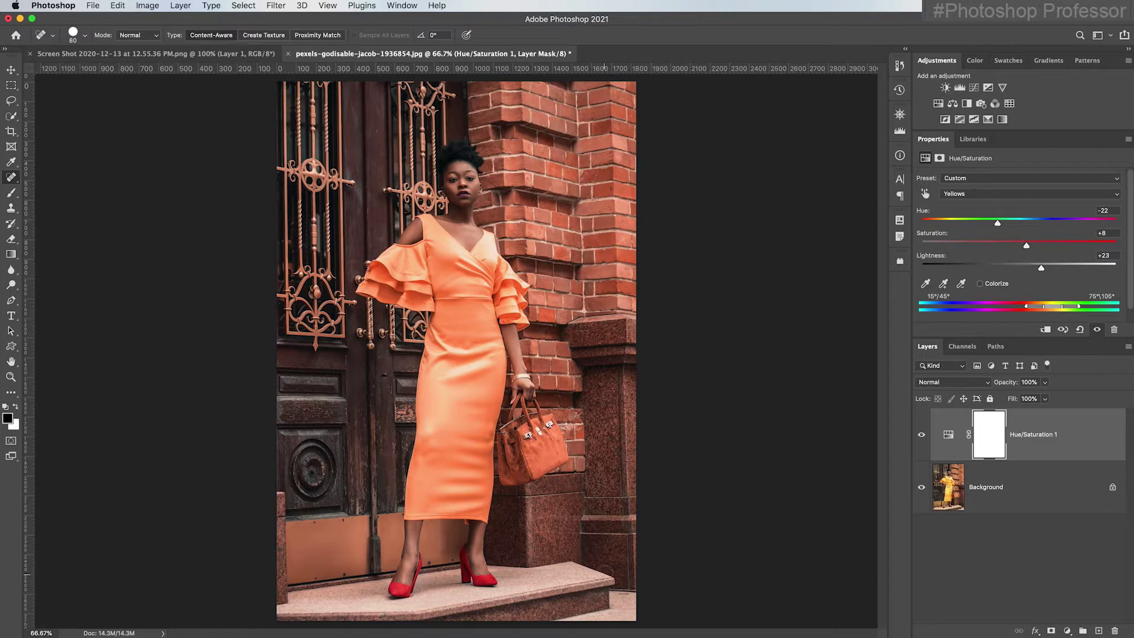
{"action": "left_click", "coordinate": [1045, 489]}
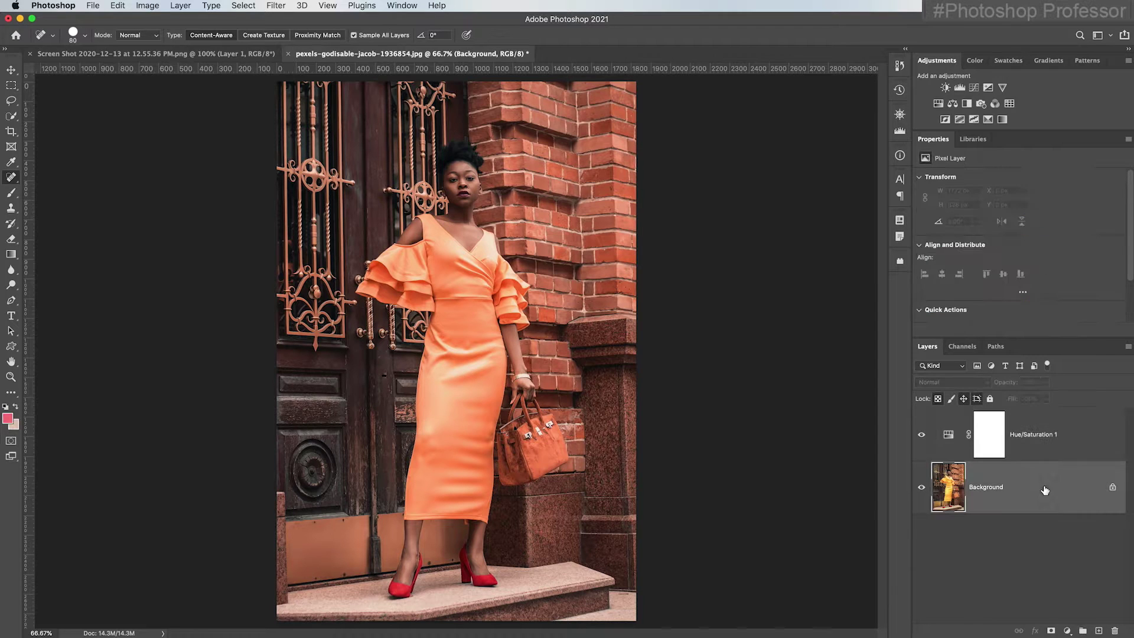
{"action": "left_click", "coordinate": [243, 6]}
{"action": "left_click", "coordinate": [265, 123]}
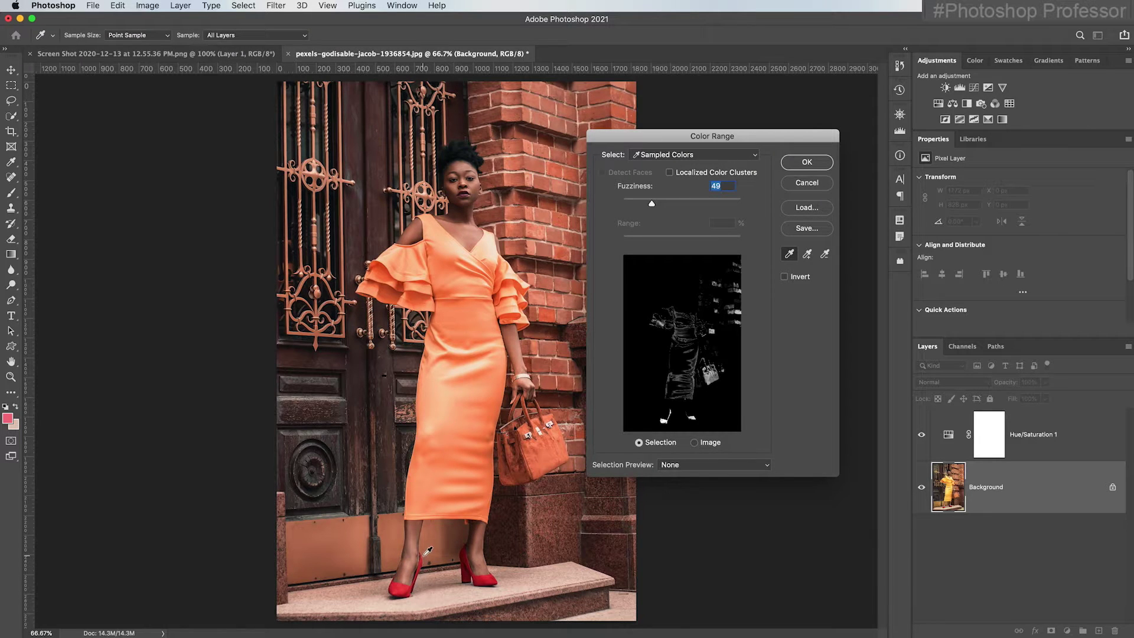
{"action": "left_click", "coordinate": [807, 182]}
{"action": "key", "text": "j"}
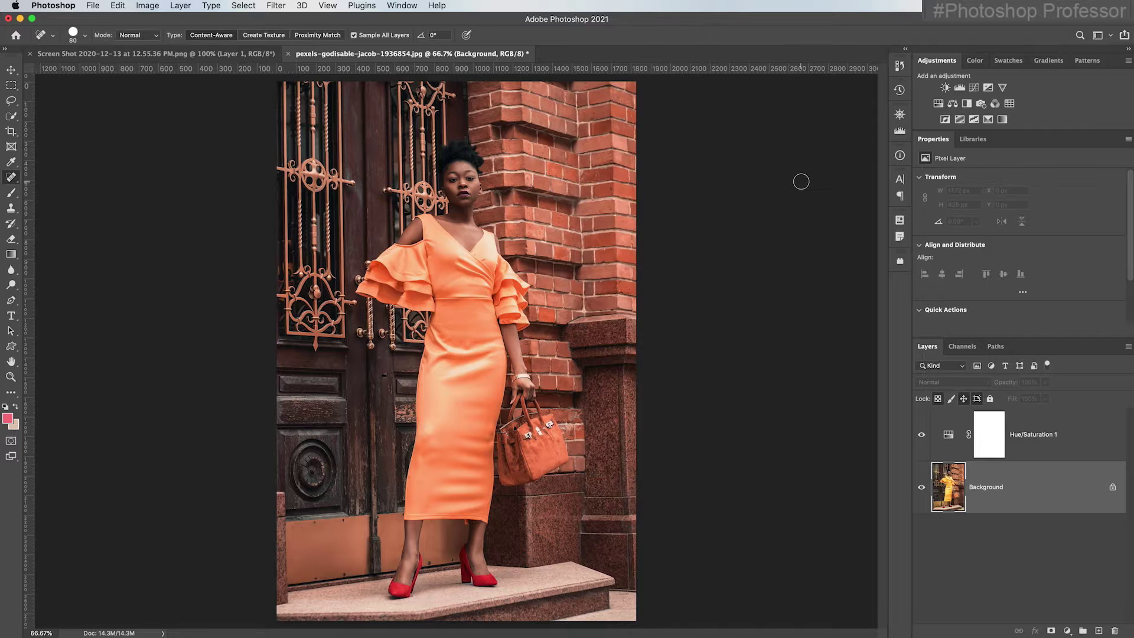
Add a second Hue/Saturation layer targeting Reds and shift their hue to +37
{"action": "left_click", "coordinate": [938, 104]}
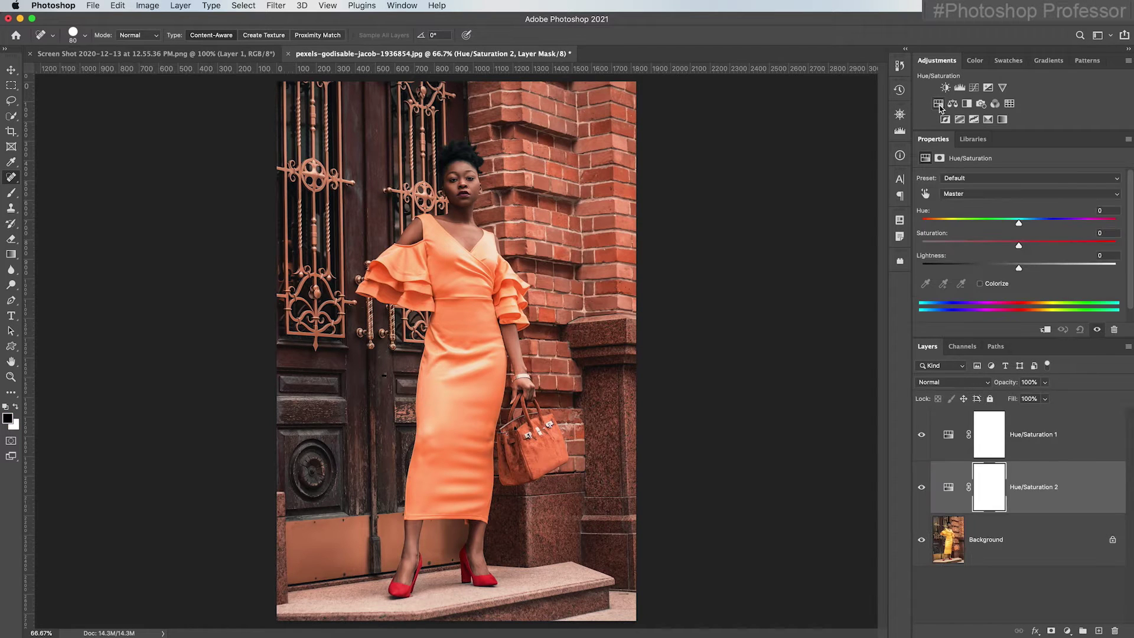
{"action": "left_click", "coordinate": [1016, 193]}
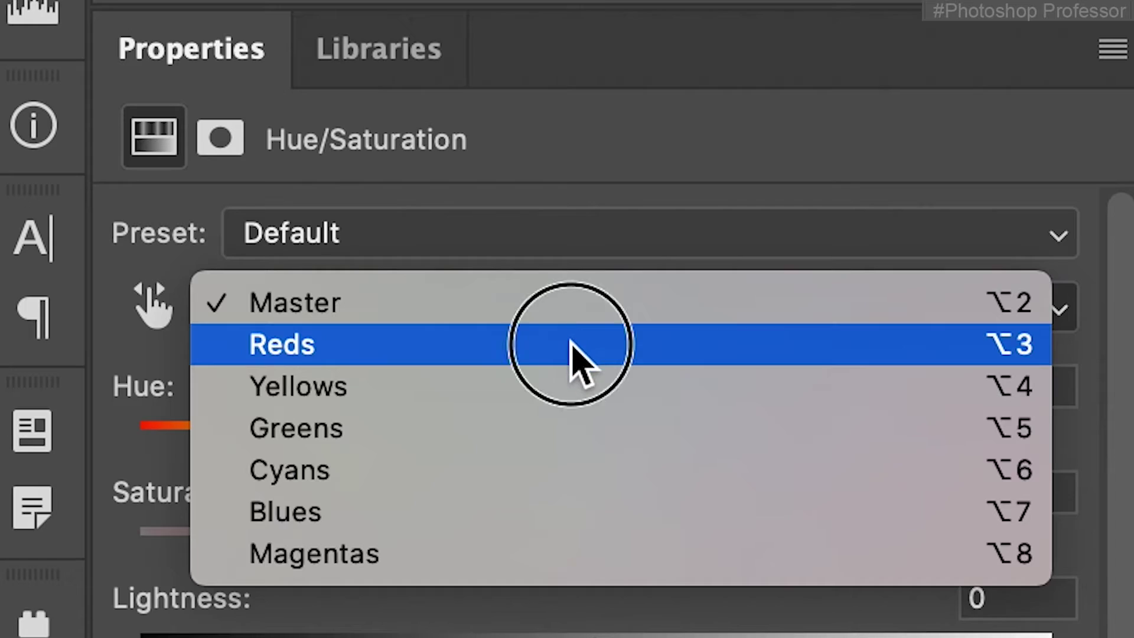
{"action": "left_click", "coordinate": [571, 344]}
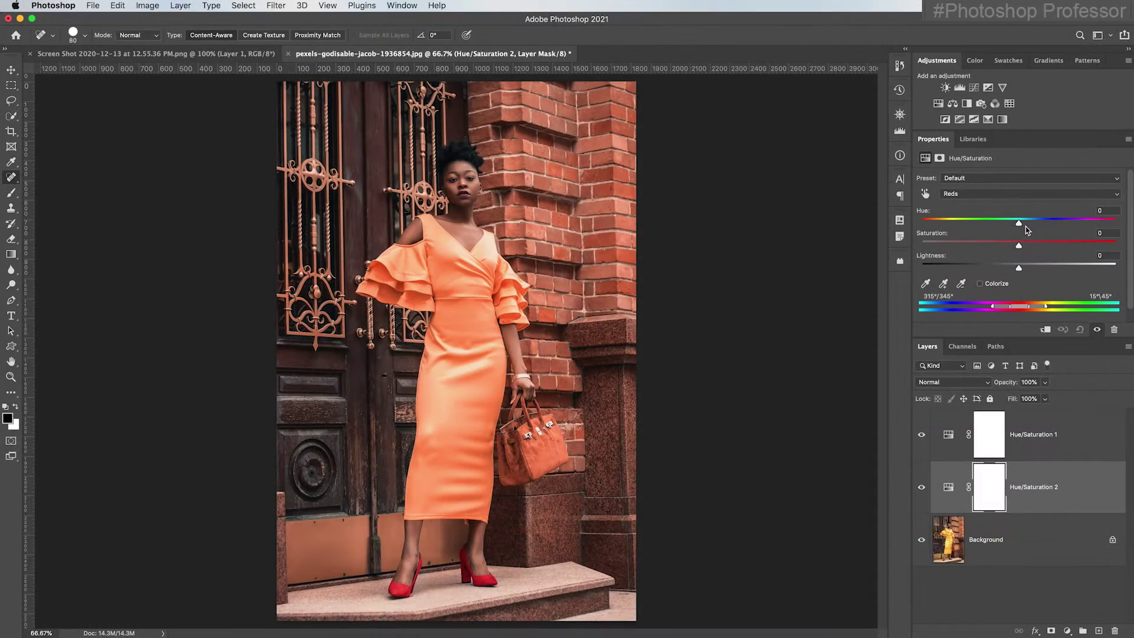
{"action": "left_click_drag", "start_coordinate": [1020, 227], "coordinate": [1056, 243]}
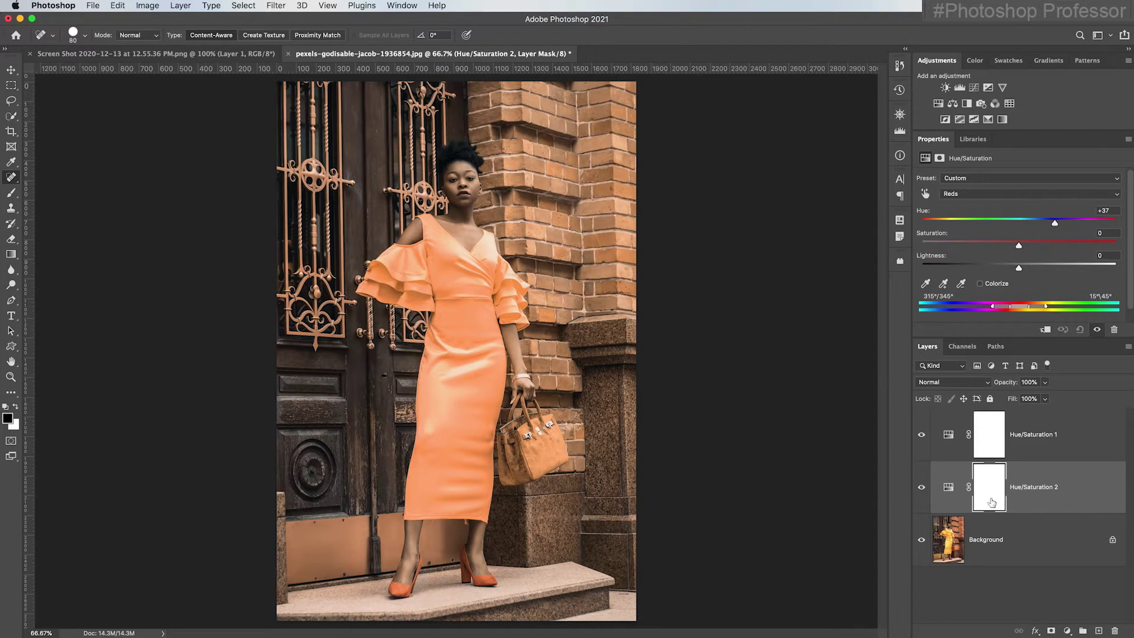
Invert the Hue/Saturation 2 layer mask to black, hiding the Reds adjustment
{"action": "left_click", "coordinate": [983, 501]}
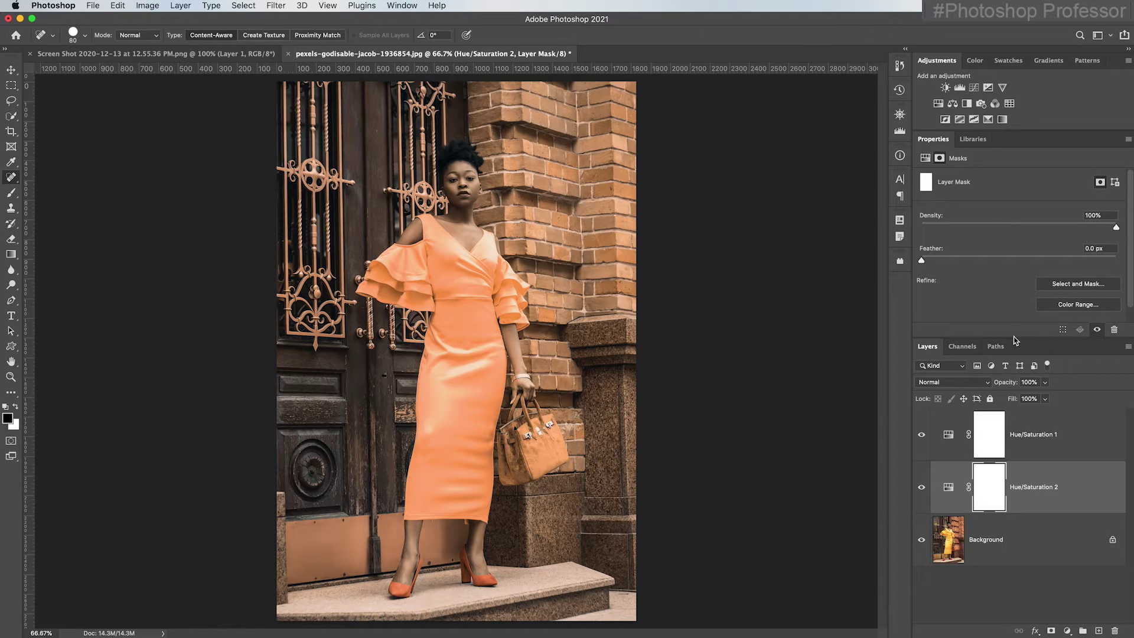
{"action": "scroll", "coordinate": [1053, 282], "scroll_direction": "down", "scroll_amount": 1}
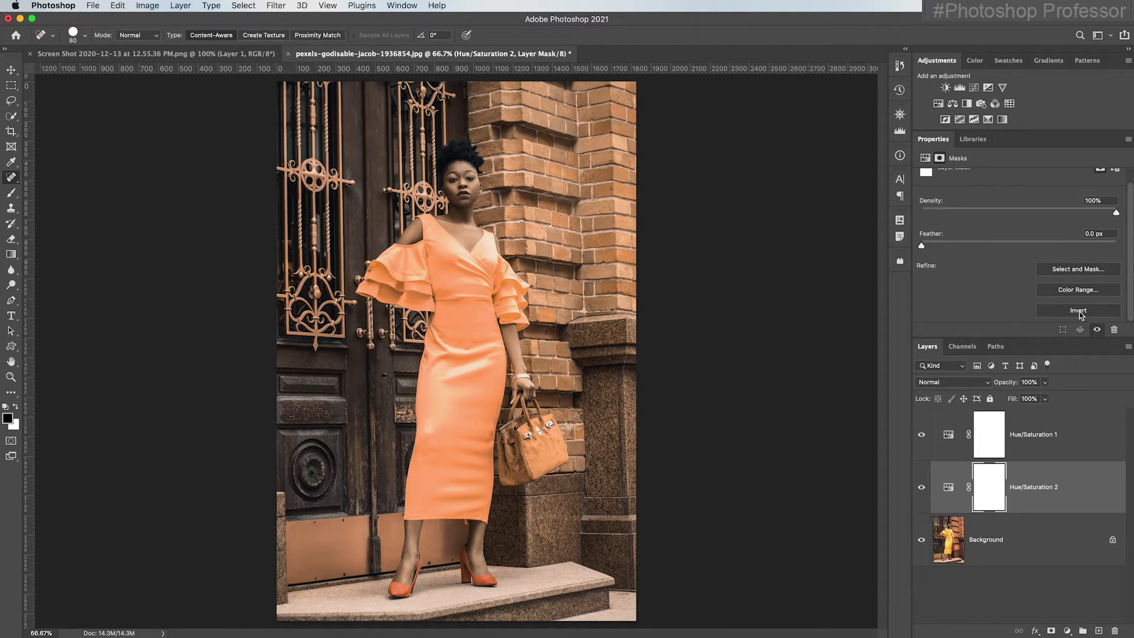
{"action": "left_click", "coordinate": [1083, 311]}
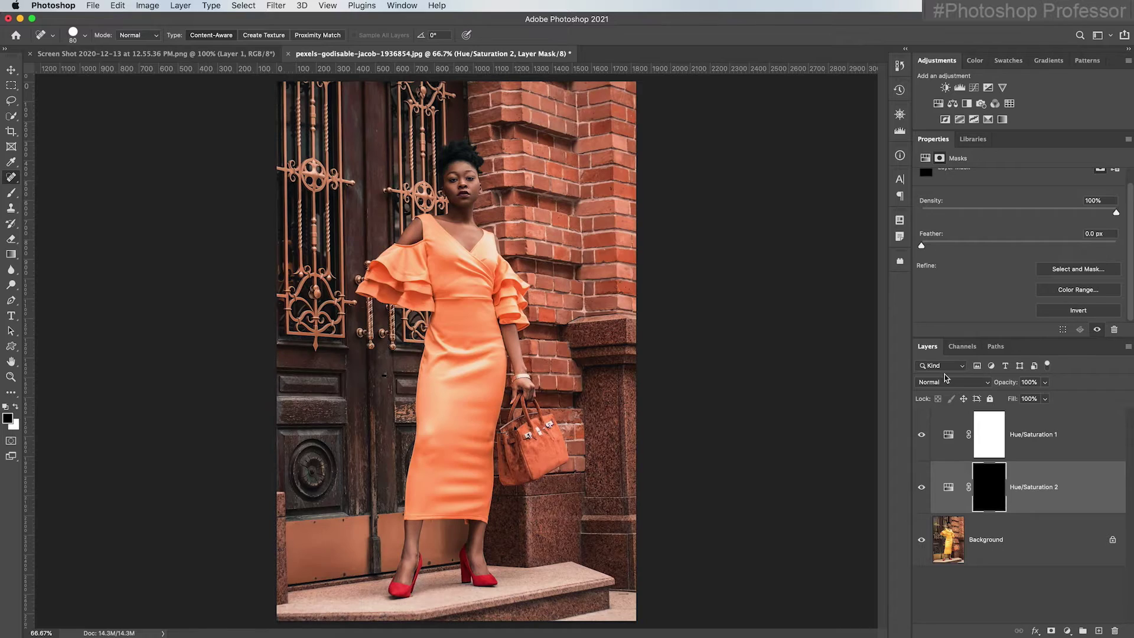
Zoom and pan in on the shoes, and make white the foreground colour
{"action": "key", "text": "super+space"}
{"action": "left_click_drag", "start_coordinate": [460, 549], "coordinate": [425, 575]}
{"action": "left_click", "coordinate": [425, 574]}
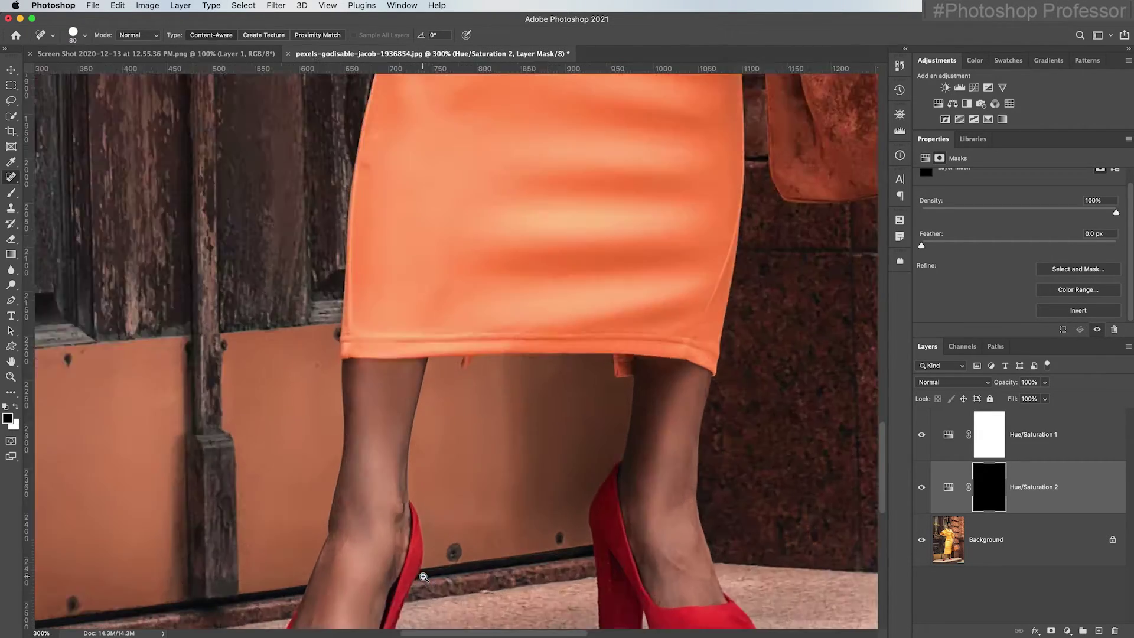
{"action": "left_click", "coordinate": [422, 578]}
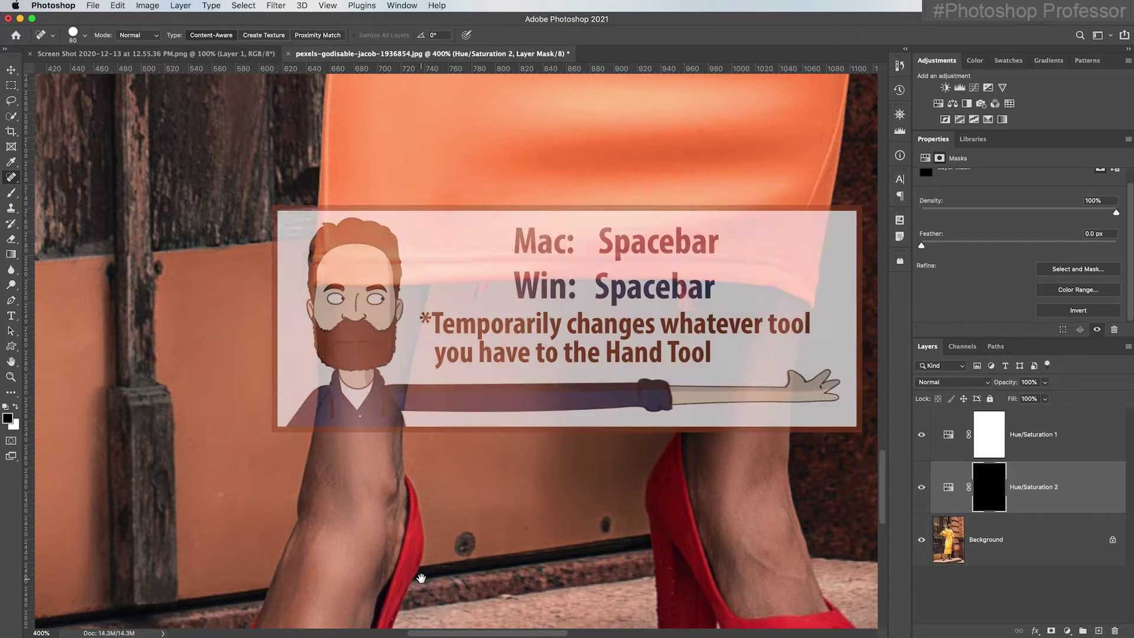
{"action": "key", "text": "space"}
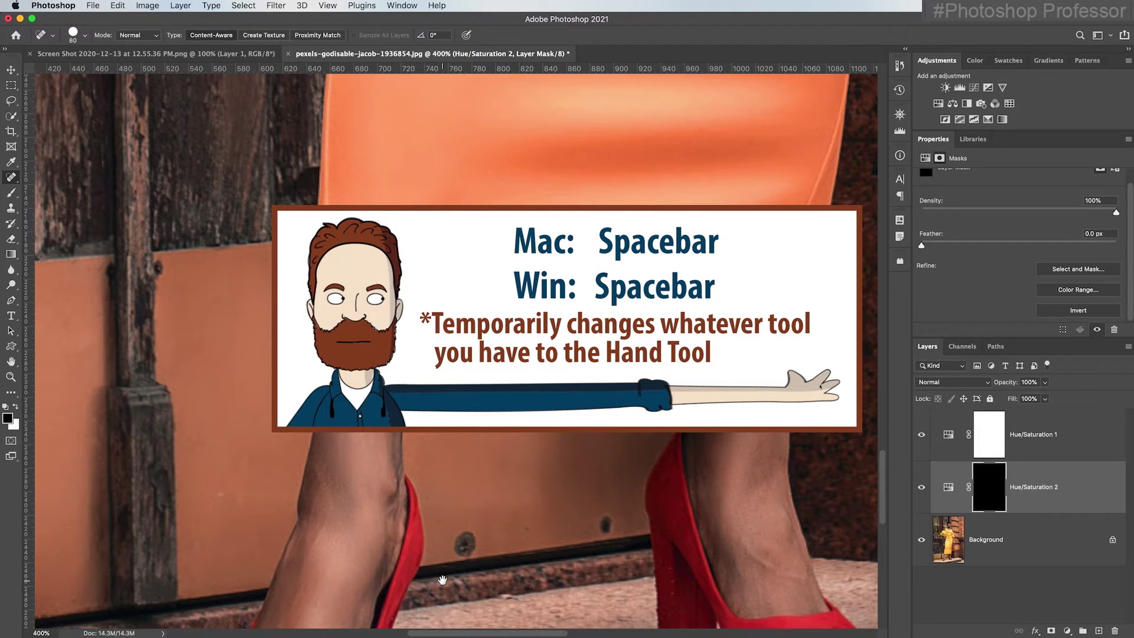
{"action": "left_click_drag", "start_coordinate": [443, 580], "coordinate": [366, 410]}
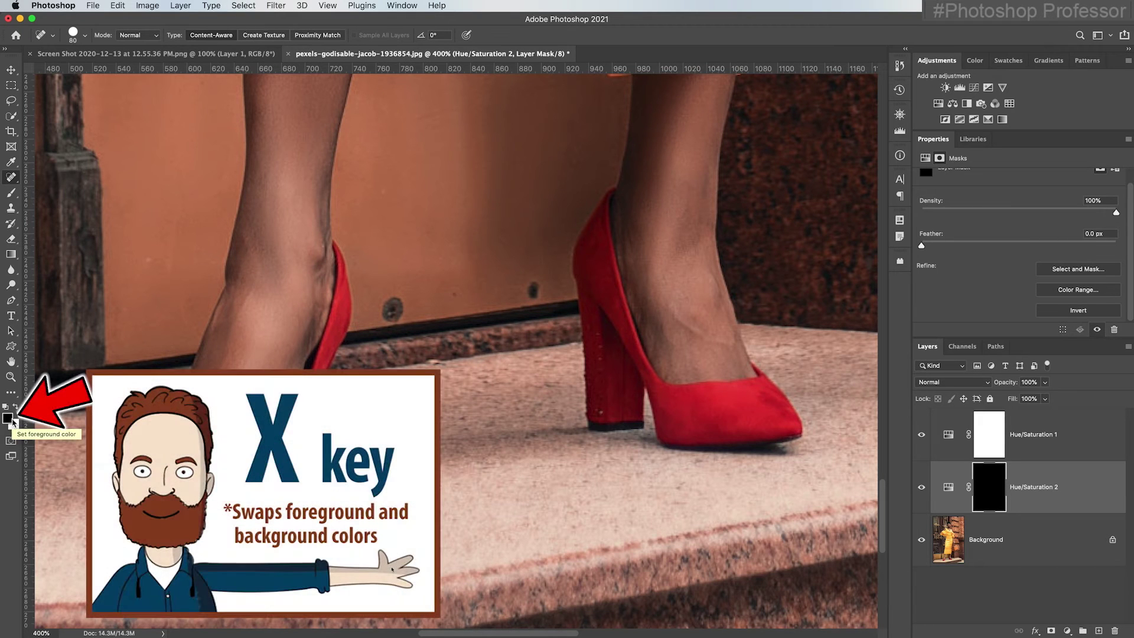
{"action": "key", "text": "x"}
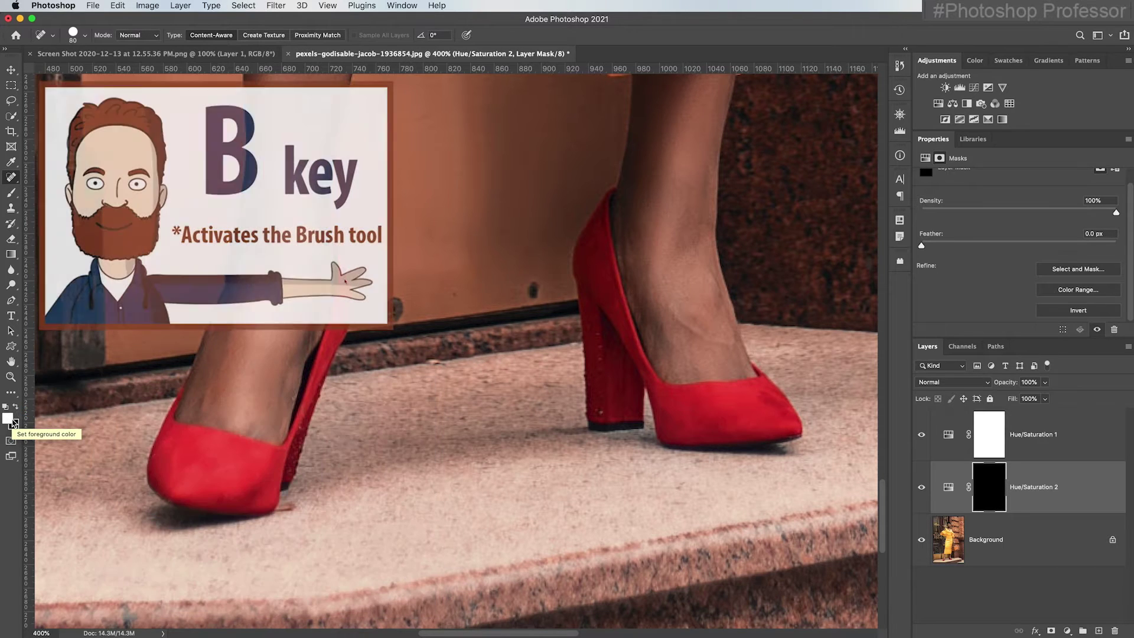
Paint the left shoe's toe orange on the mask with a 70 px brush at 50% opacity
{"action": "key", "text": "b"}
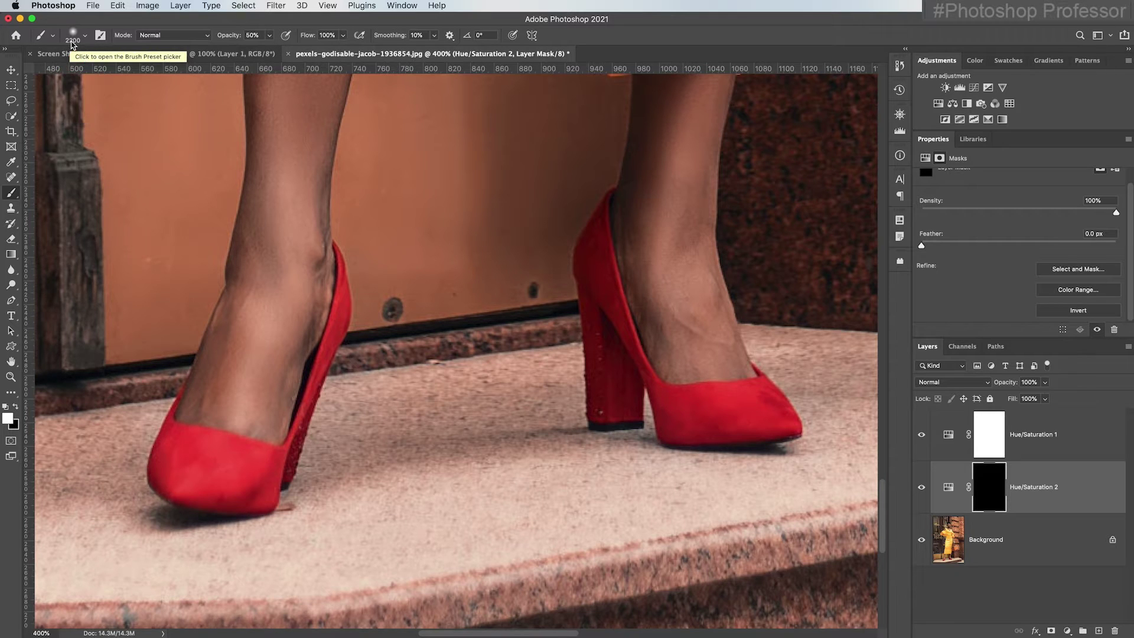
{"action": "left_click", "coordinate": [86, 37]}
{"action": "left_click_drag", "start_coordinate": [135, 72], "coordinate": [92, 73]}
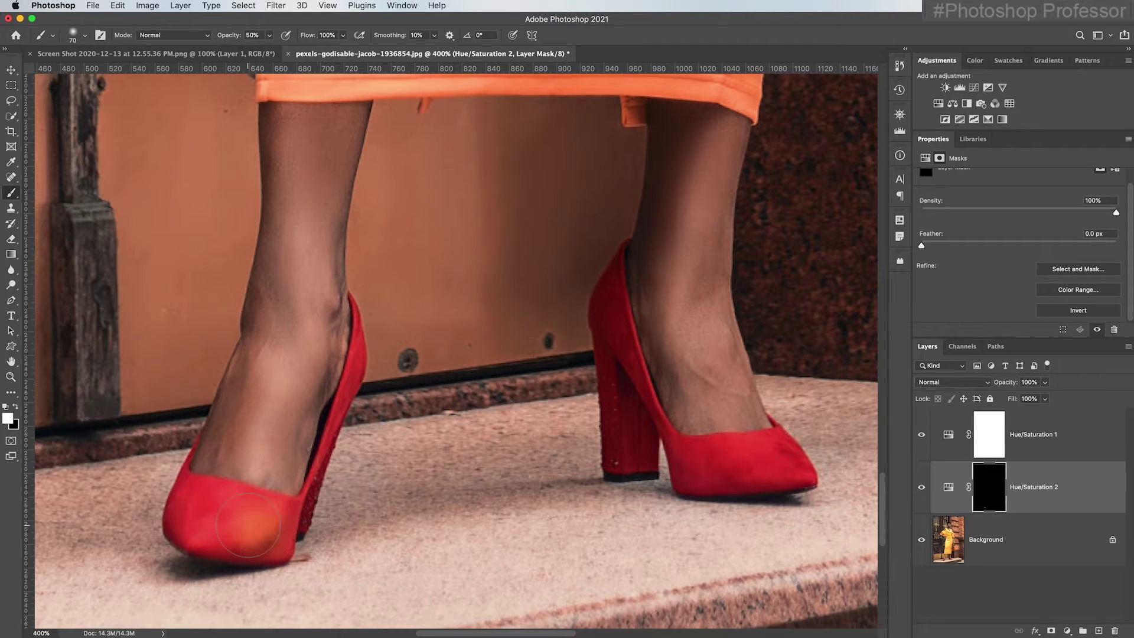
{"action": "mouse_move", "coordinate": [240, 531]}
{"action": "left_mouse_down"}
{"action": "mouse_move", "coordinate": [214, 519]}
{"action": "mouse_move", "coordinate": [216, 534]}
{"action": "mouse_move", "coordinate": [191, 540]}
{"action": "mouse_move", "coordinate": [247, 563]}
{"action": "mouse_move", "coordinate": [299, 547]}
{"action": "mouse_move", "coordinate": [245, 544]}
{"action": "mouse_move", "coordinate": [181, 514]}
{"action": "left_mouse_up"}
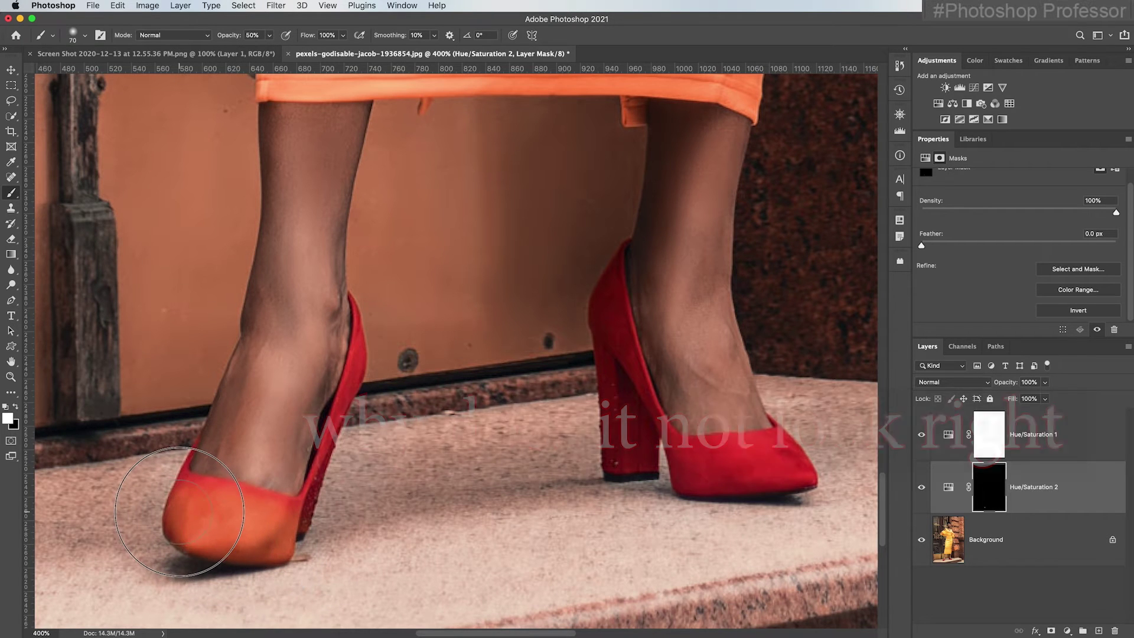
{"action": "left_click_drag", "start_coordinate": [180, 512], "coordinate": [230, 531]}
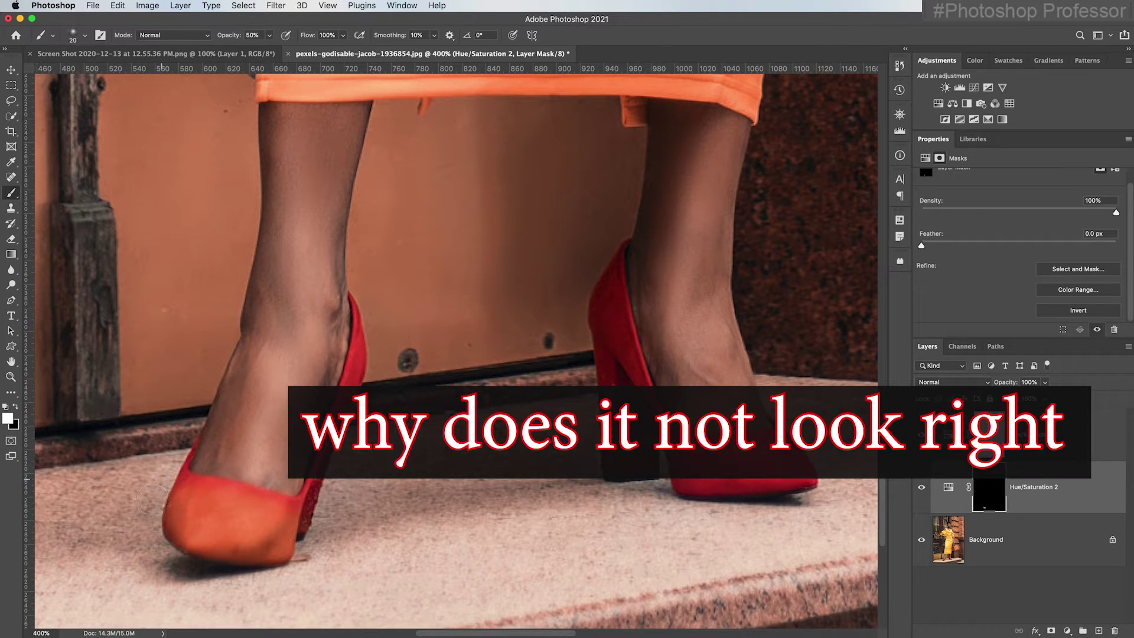
With a smaller brush at 100% opacity, paint the left shoe's top rim orange
{"action": "key", "text": "bracketleft"}
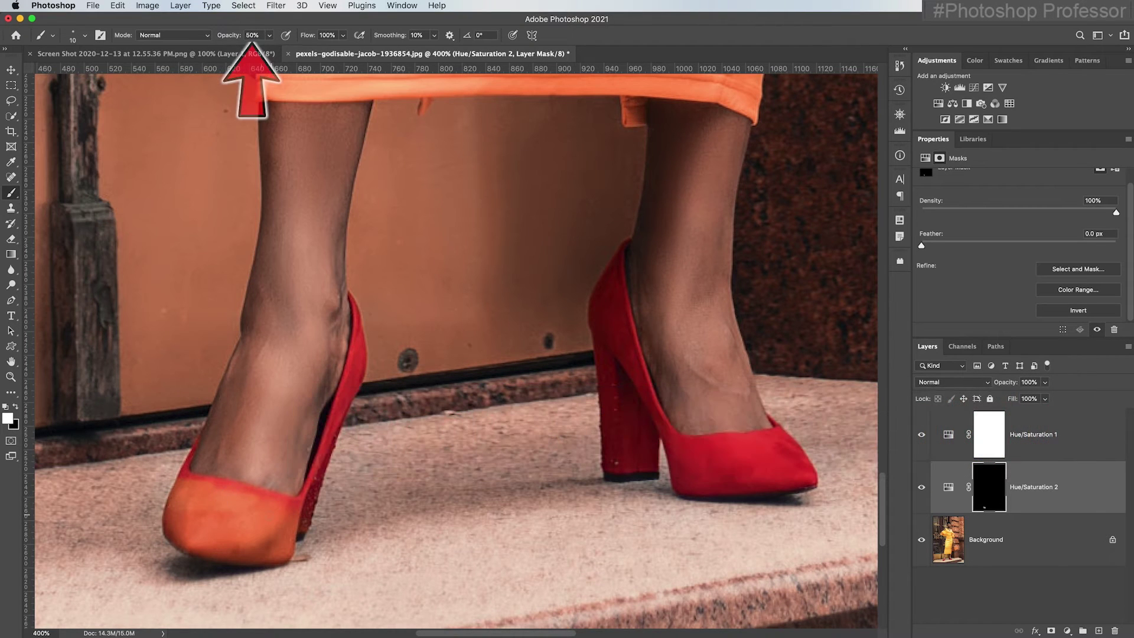
{"action": "key", "text": "0"}
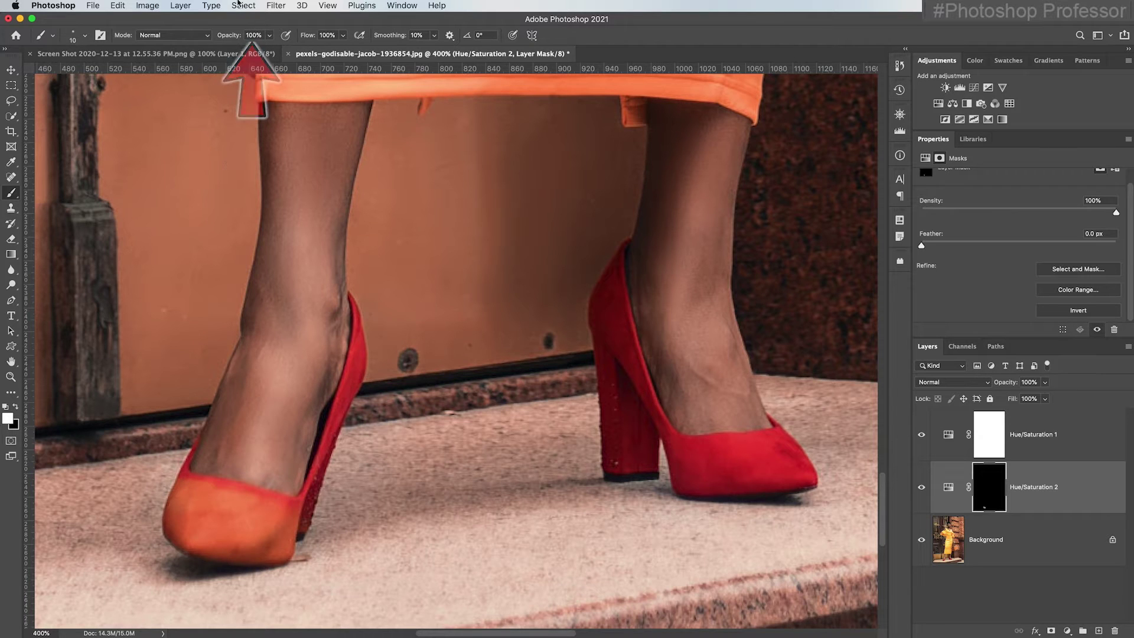
{"action": "left_click", "coordinate": [228, 36]}
{"action": "left_click", "coordinate": [287, 37]}
{"action": "mouse_move", "coordinate": [182, 479]}
{"action": "left_mouse_down"}
{"action": "mouse_move", "coordinate": [301, 502]}
{"action": "mouse_move", "coordinate": [181, 480]}
{"action": "mouse_move", "coordinate": [201, 426]}
{"action": "mouse_move", "coordinate": [173, 477]}
{"action": "left_mouse_up"}
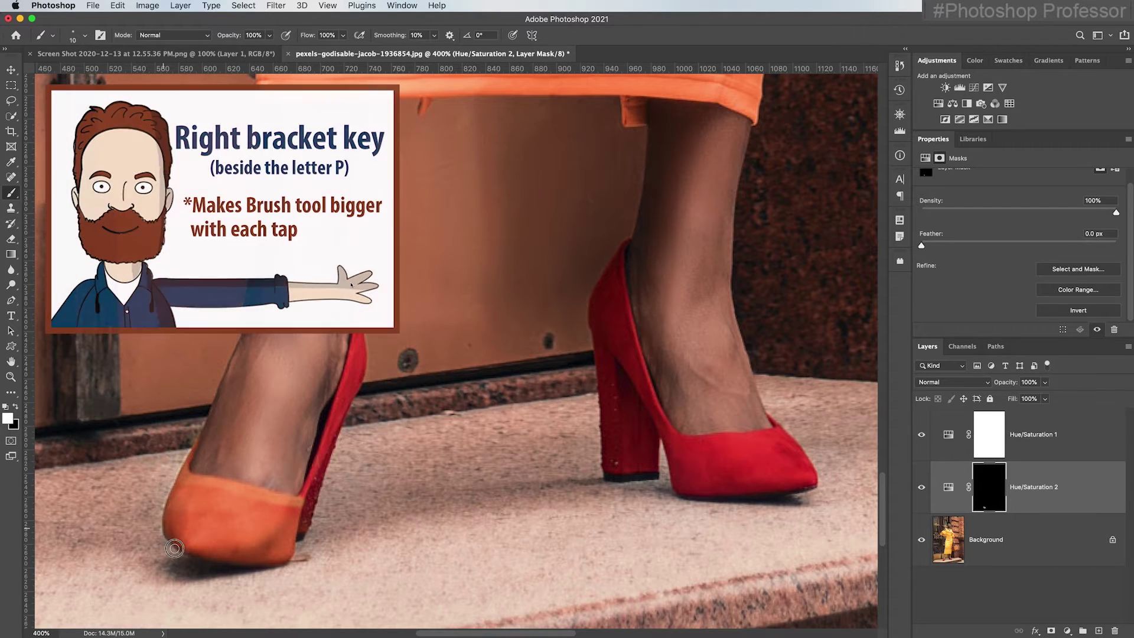
Enlarge the brush and paint the remaining red sole edges near the heels orange
{"action": "key", "text": "bracketright"}
{"action": "key", "text": "bracketright"}
{"action": "key", "text": "bracketright"}
{"action": "key", "text": "bracketright"}
{"action": "key", "text": "bracketright"}
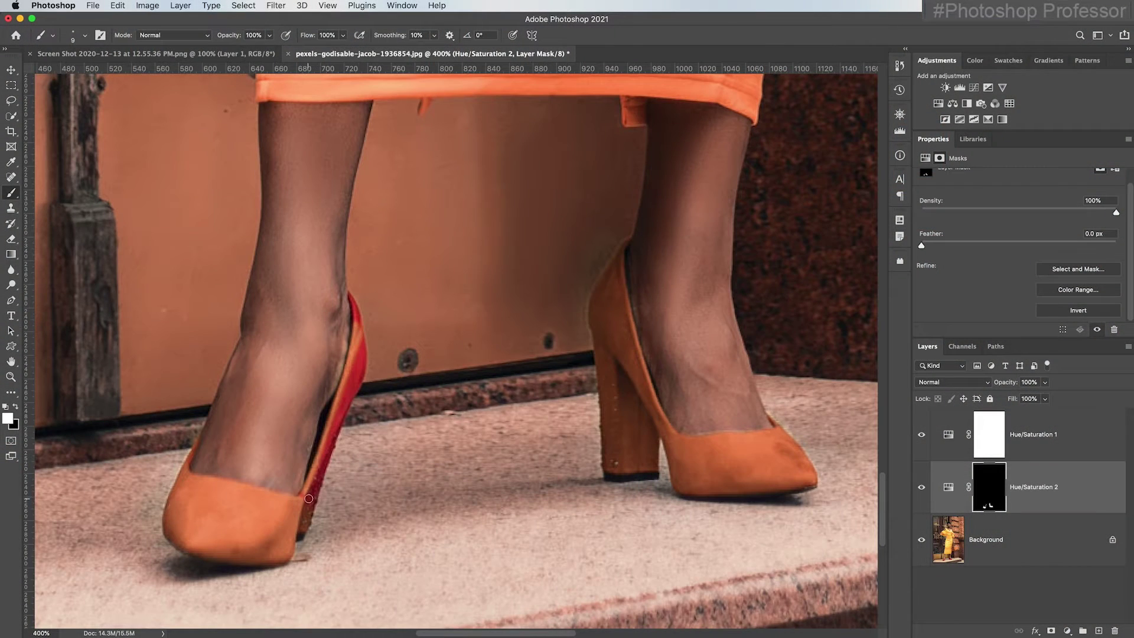
{"action": "mouse_move", "coordinate": [305, 507]}
{"action": "left_mouse_down"}
{"action": "mouse_move", "coordinate": [315, 484]}
{"action": "mouse_move", "coordinate": [308, 513]}
{"action": "left_mouse_up"}
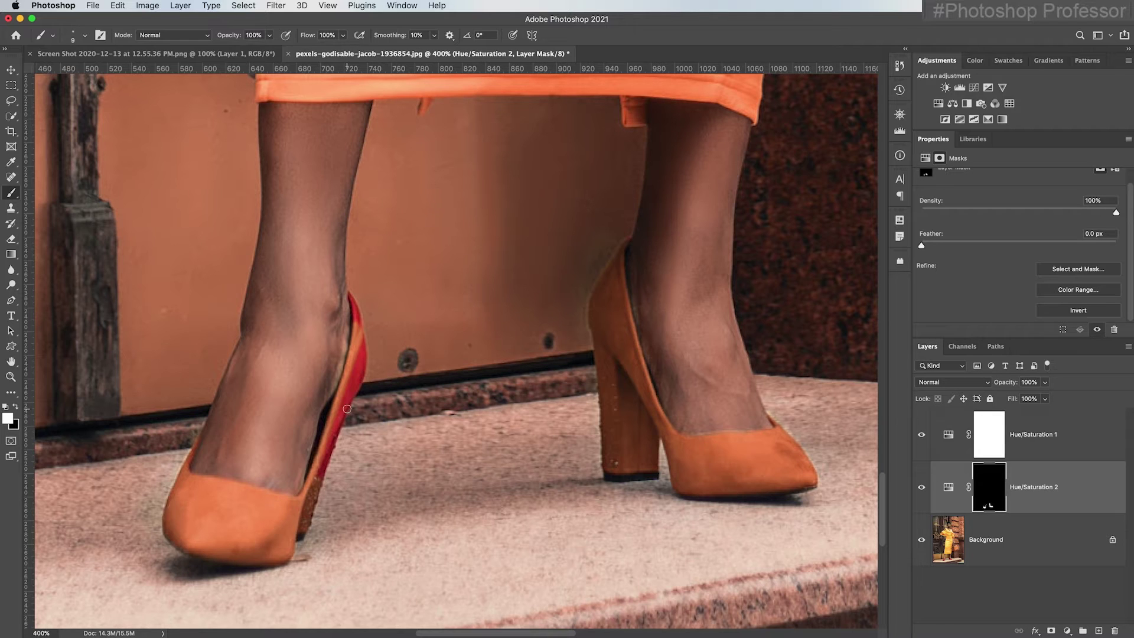
{"action": "mouse_move", "coordinate": [347, 408]}
{"action": "left_mouse_down"}
{"action": "mouse_move", "coordinate": [324, 472]}
{"action": "mouse_move", "coordinate": [332, 421]}
{"action": "mouse_move", "coordinate": [362, 379]}
{"action": "mouse_move", "coordinate": [341, 407]}
{"action": "mouse_move", "coordinate": [359, 344]}
{"action": "mouse_move", "coordinate": [359, 377]}
{"action": "mouse_move", "coordinate": [363, 354]}
{"action": "mouse_move", "coordinate": [353, 298]}
{"action": "left_mouse_up"}
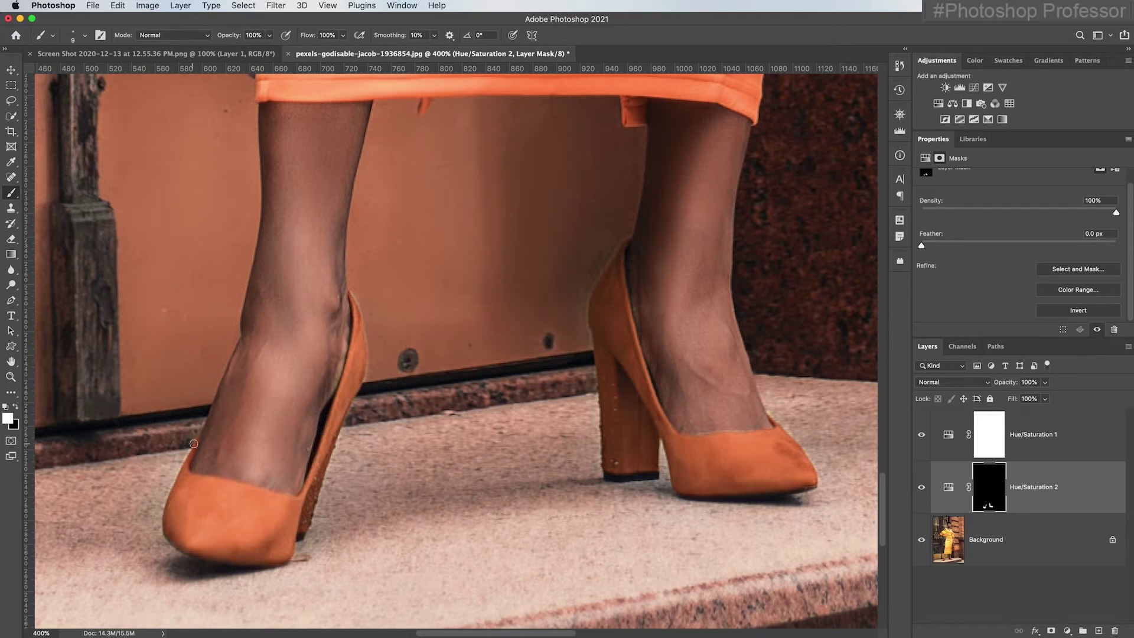
Paint black on the mask along the shoes' top and inner edges to remove orange spill
{"action": "key", "text": "x"}
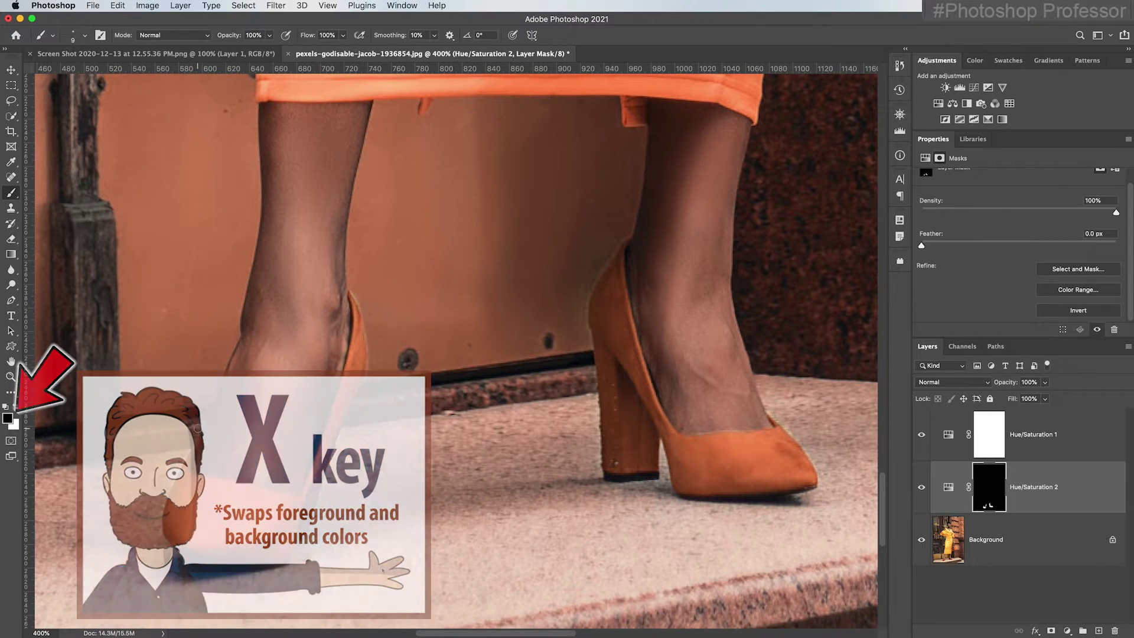
{"action": "left_click_drag", "start_coordinate": [201, 422], "coordinate": [182, 456]}
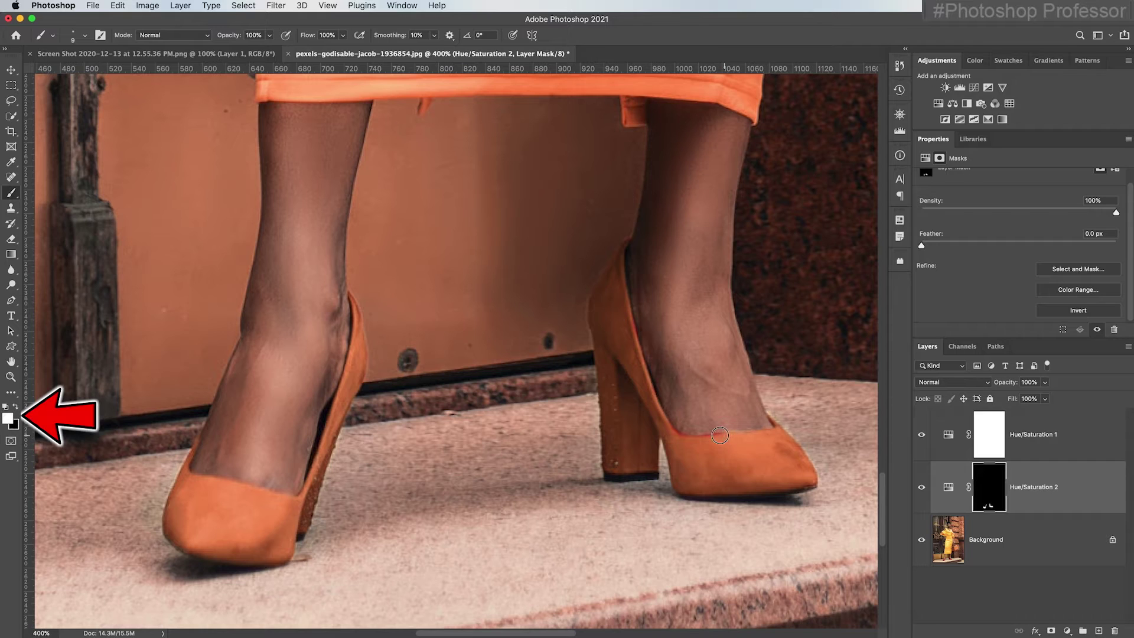
{"action": "mouse_move", "coordinate": [719, 435]}
{"action": "left_mouse_down"}
{"action": "mouse_move", "coordinate": [665, 421]}
{"action": "mouse_move", "coordinate": [635, 328]}
{"action": "left_mouse_up"}
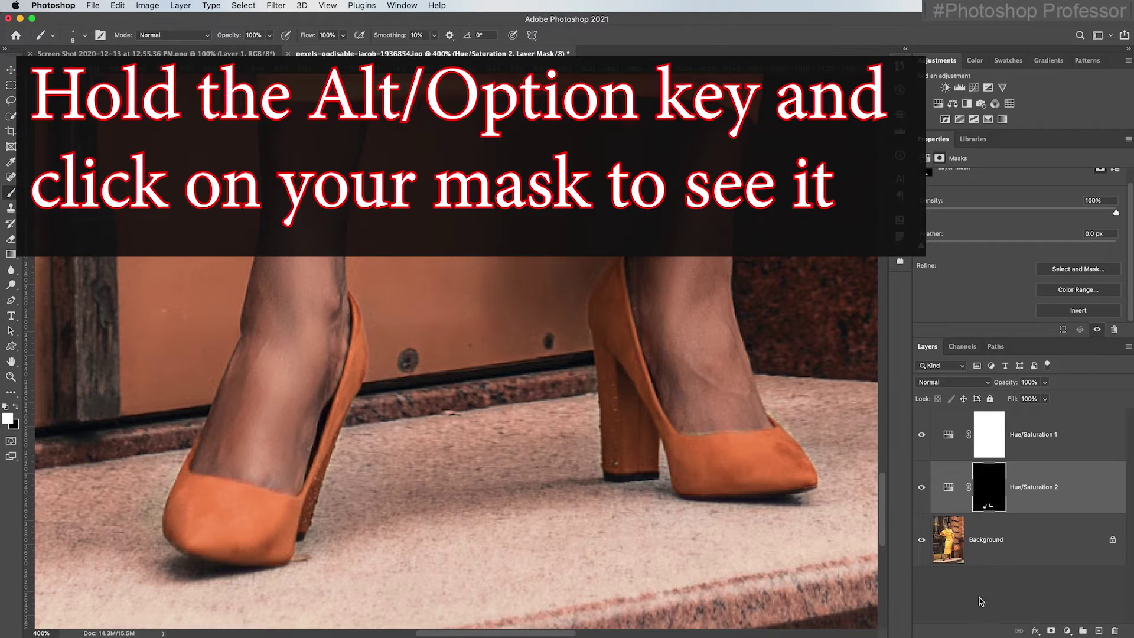
Inspect the Hue/Saturation 2 mask alone, feather it to 1.5 px, and fit the photo on screen
{"action": "left_click", "coordinate": [989, 485], "text": "alt"}
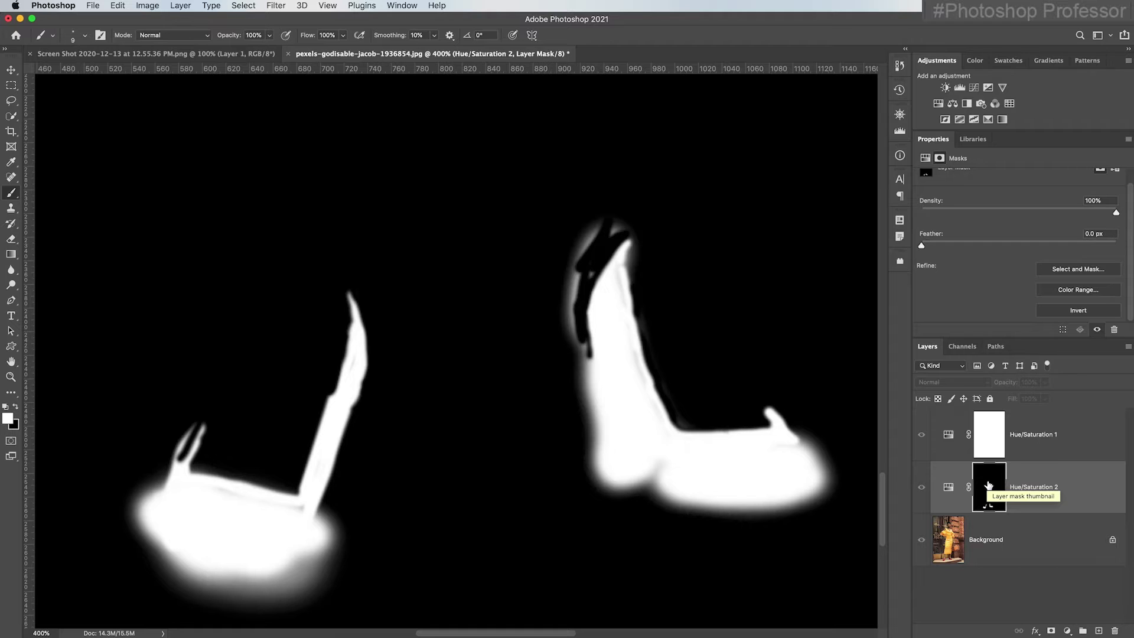
{"action": "left_click", "coordinate": [988, 484], "text": "alt"}
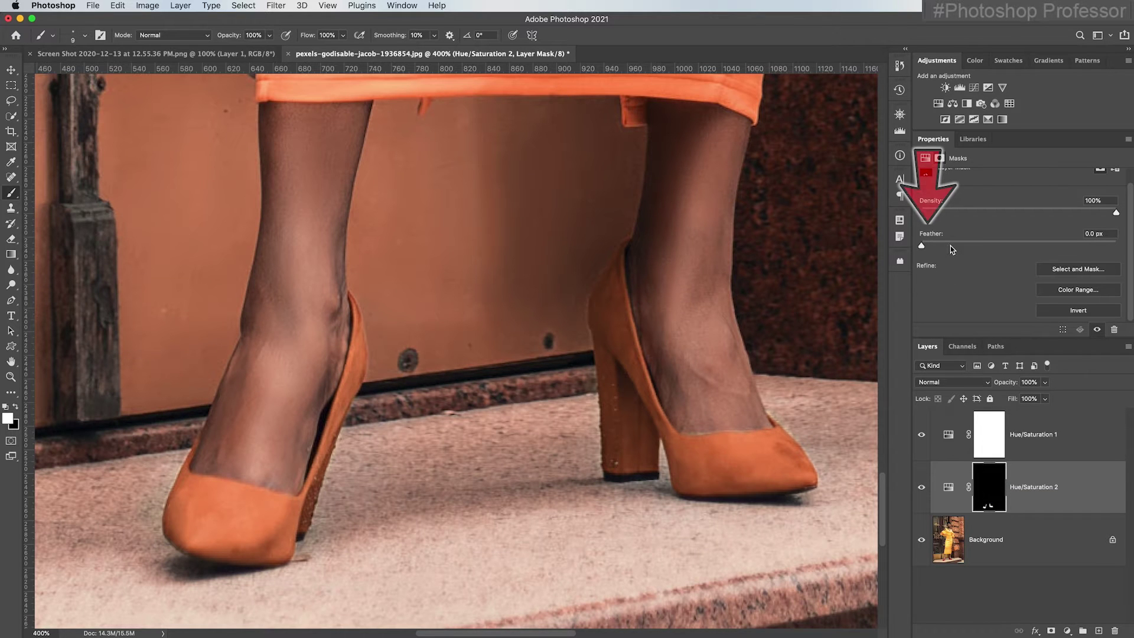
{"action": "left_click_drag", "start_coordinate": [922, 246], "coordinate": [938, 248]}
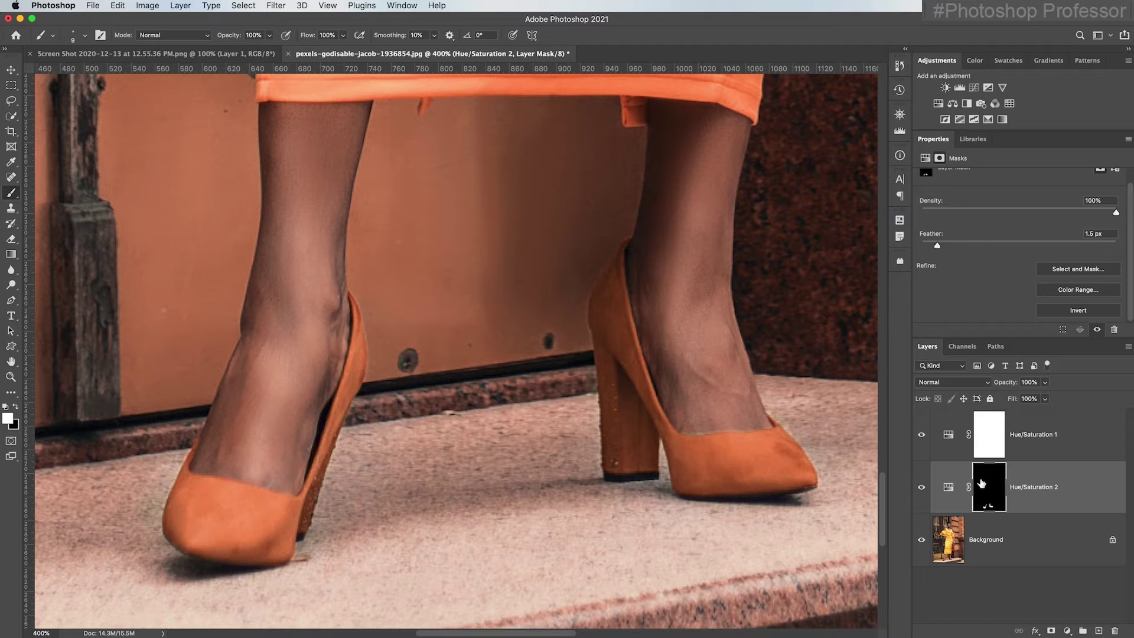
{"action": "key", "text": "super+0"}
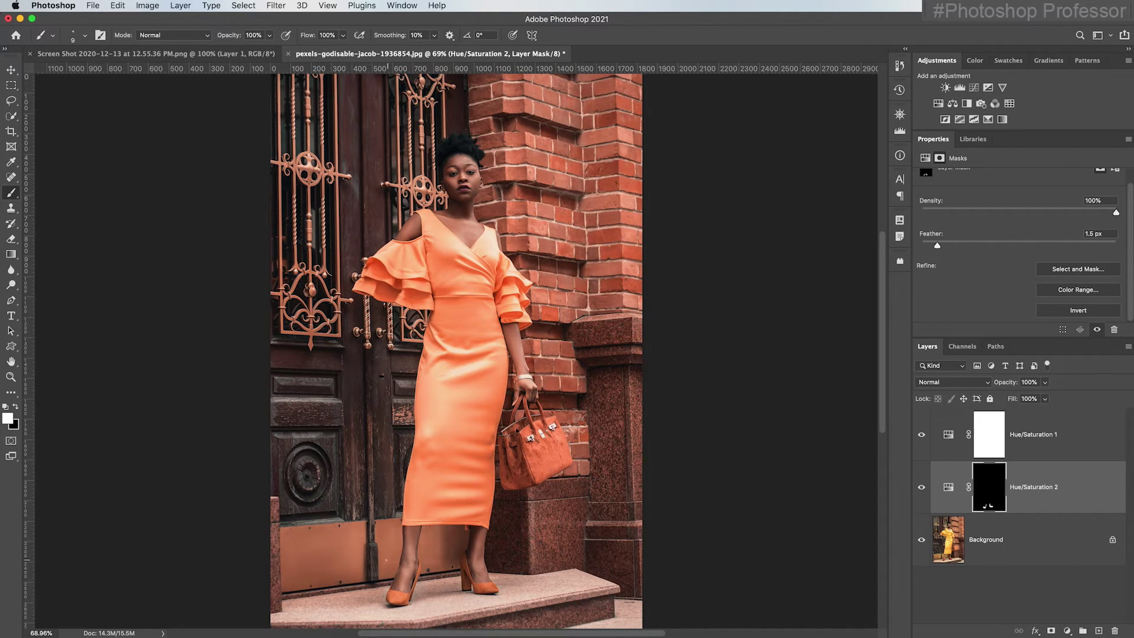
{"action": "left_click_drag", "start_coordinate": [922, 436], "coordinate": [918, 495]}
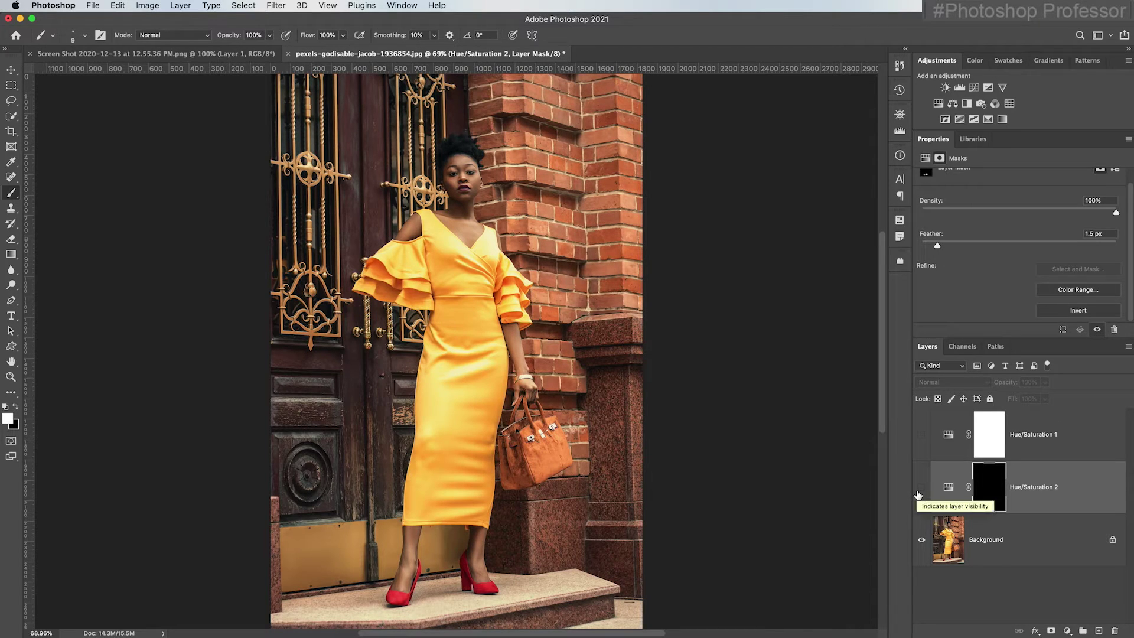
{"action": "left_click", "coordinate": [922, 437]}
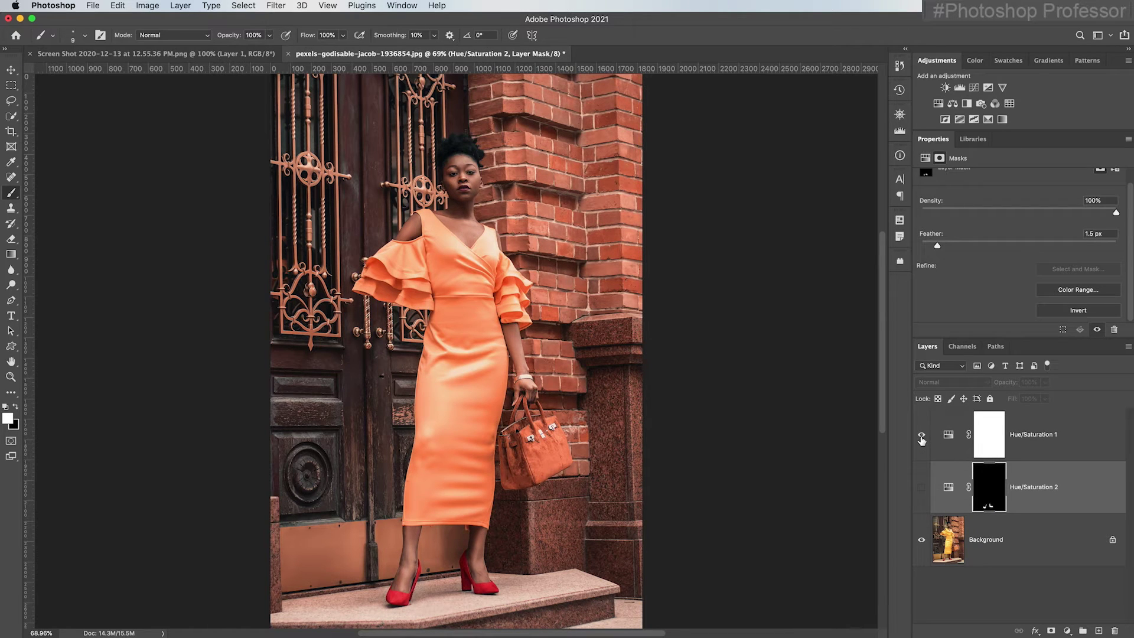
{"action": "left_click", "coordinate": [922, 487]}
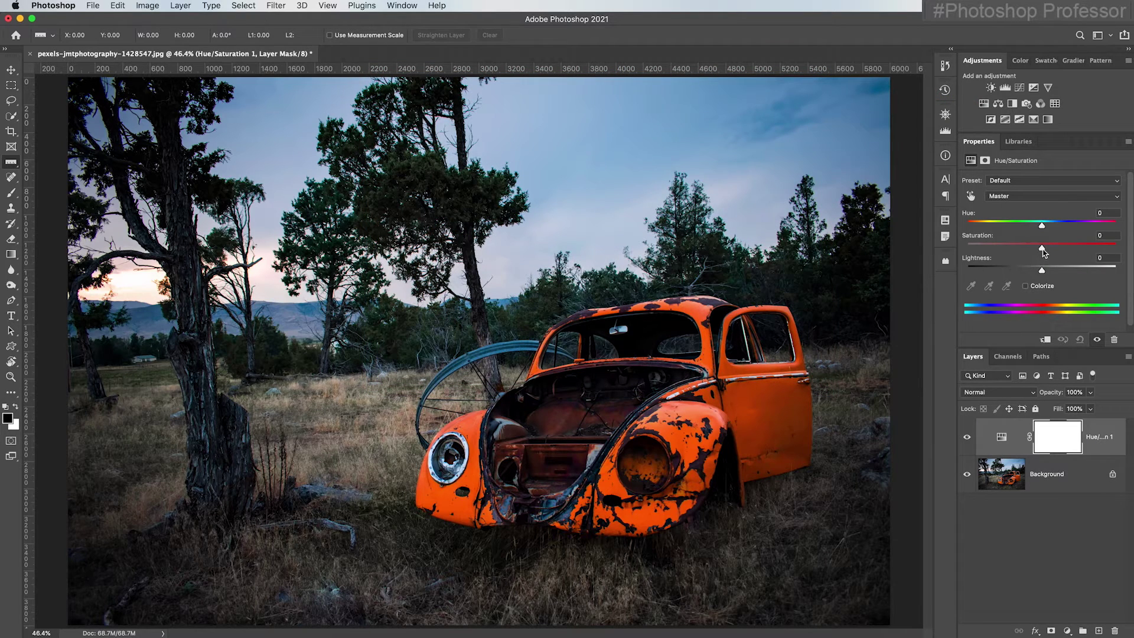
Drag Saturation to -100 to turn the rusty VW photo black and white
{"action": "left_click_drag", "start_coordinate": [1042, 249], "coordinate": [936, 253]}
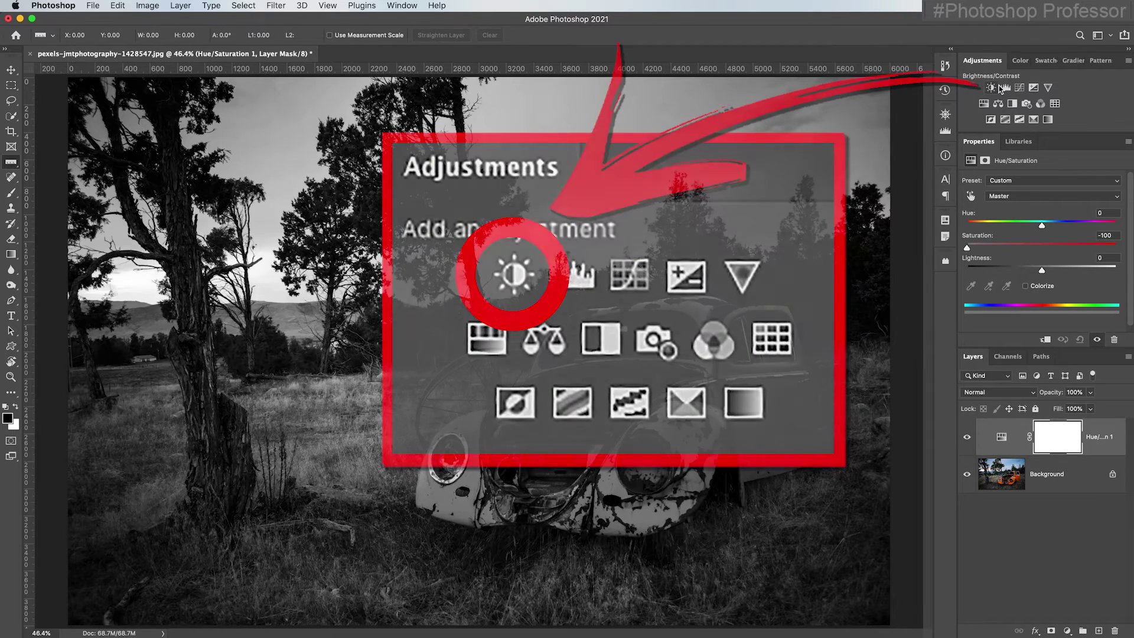
Add a Brightness/Contrast layer and raise both contrast and brightness
{"action": "left_click", "coordinate": [998, 87]}
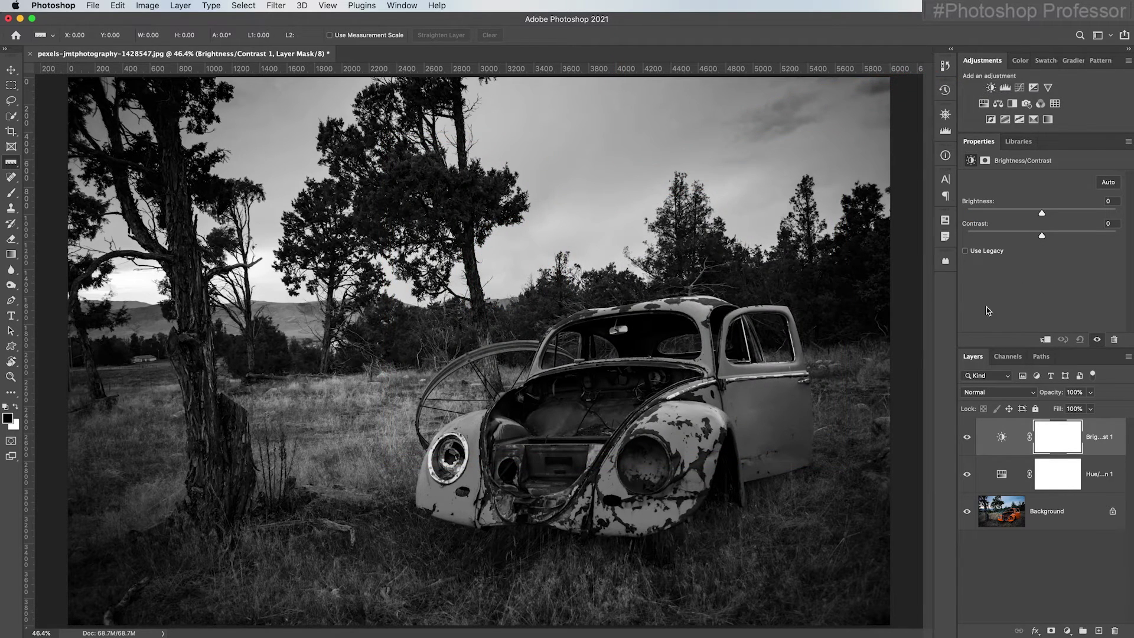
{"action": "left_click_drag", "start_coordinate": [1042, 236], "coordinate": [1089, 240]}
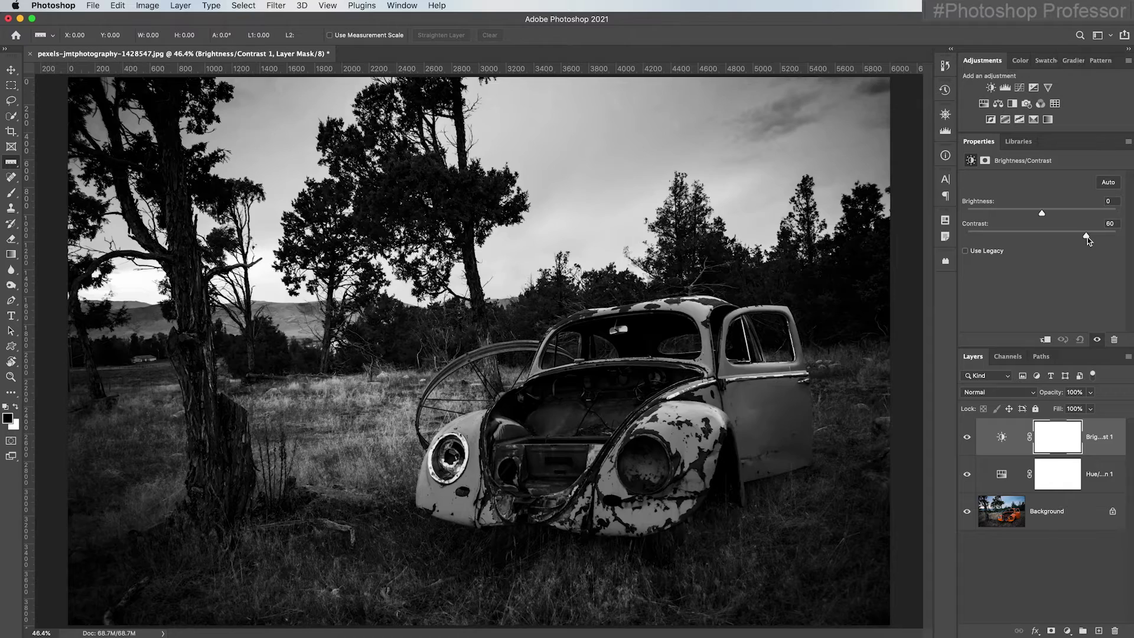
{"action": "left_click_drag", "start_coordinate": [1043, 218], "coordinate": [1077, 217]}
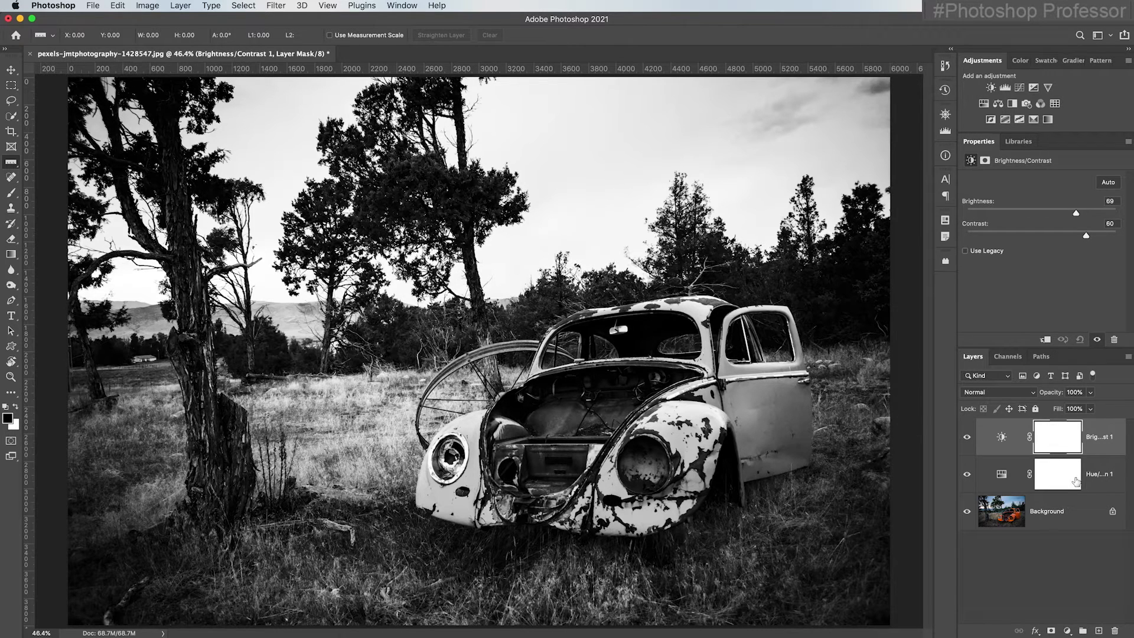
Delete both adjustment layers, leaving only the Background layer
{"action": "left_click", "coordinate": [1104, 470], "text": "shift"}
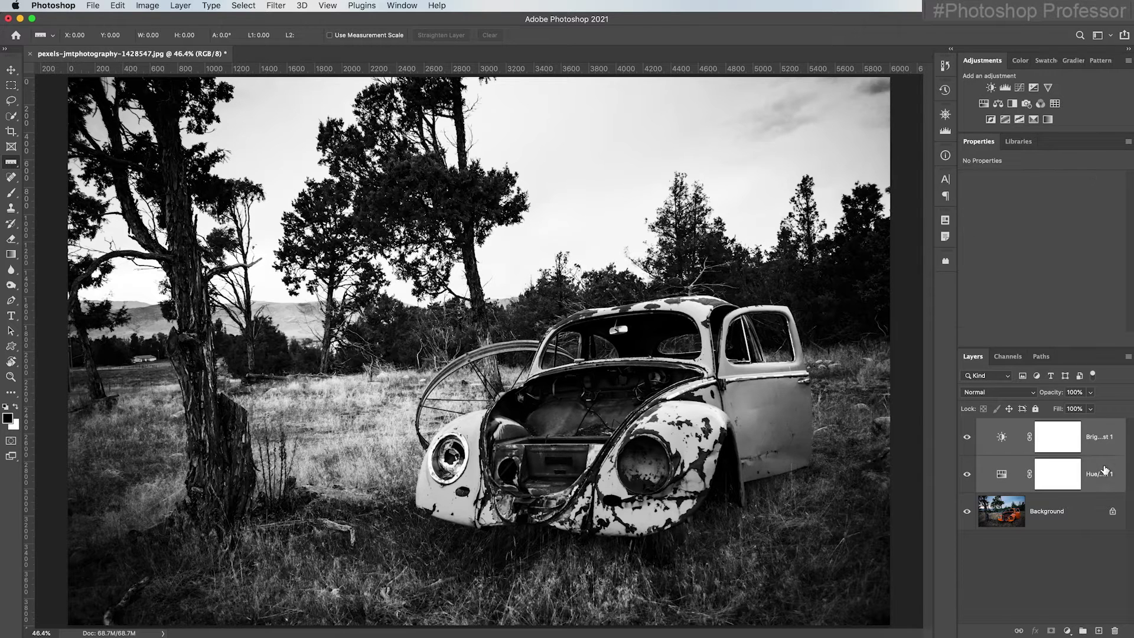
{"action": "left_click", "coordinate": [1115, 631]}
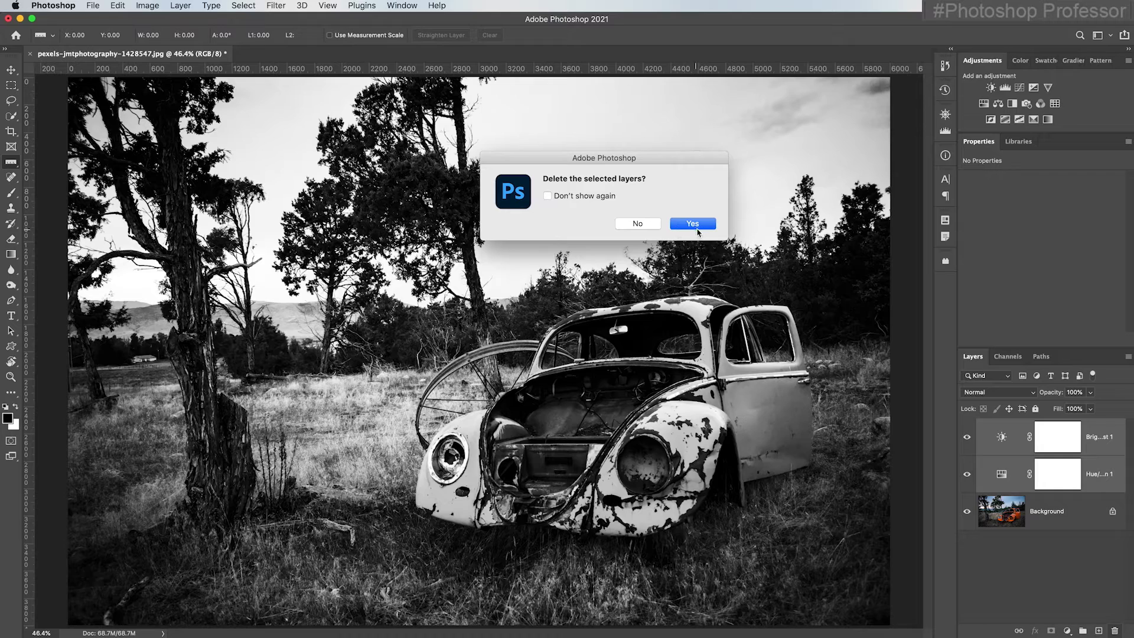
{"action": "left_click", "coordinate": [701, 229]}
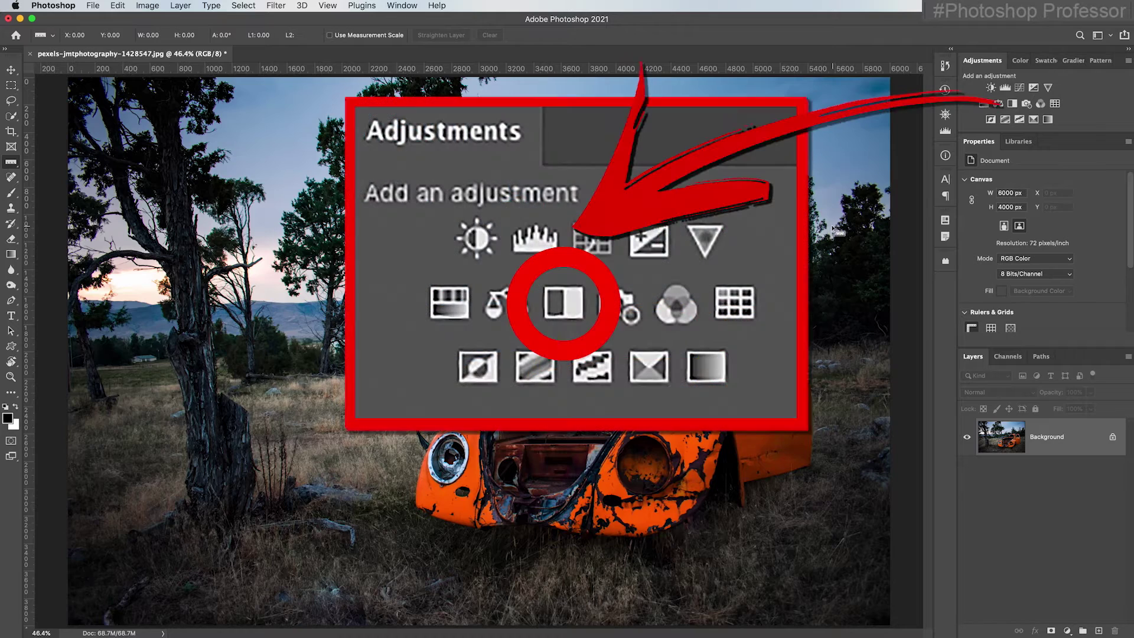
Add a Black & White adjustment layer over the VW photo, leaving default values
{"action": "left_click", "coordinate": [1011, 104]}
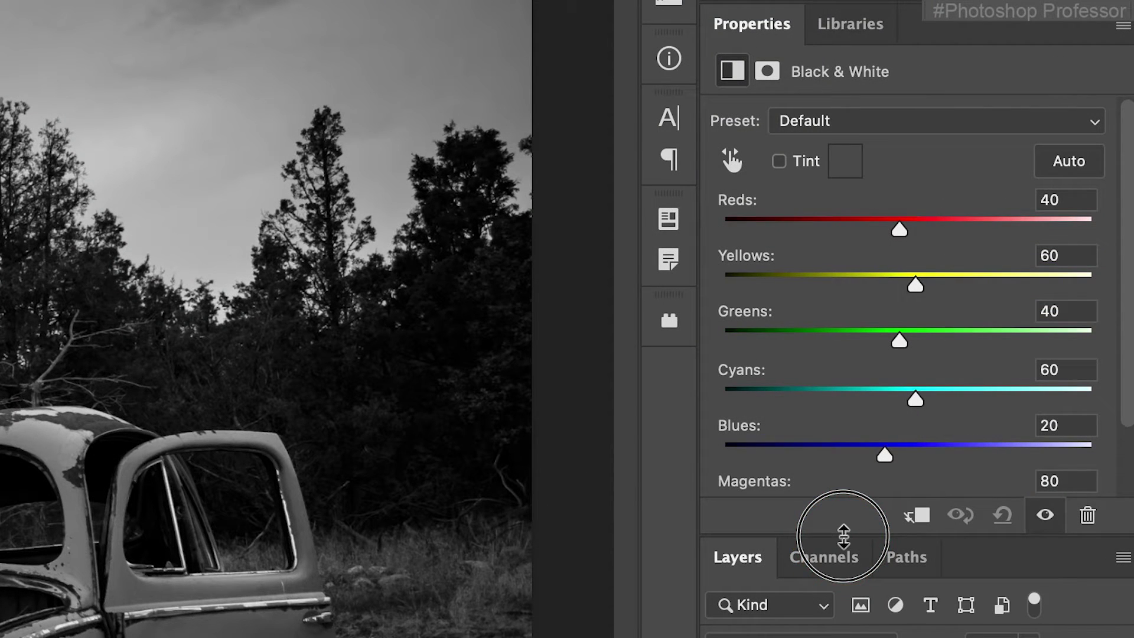
Set the Black & White mix to Reds 104, Yellows 75 and Greens -200
{"action": "left_click_drag", "start_coordinate": [843, 536], "coordinate": [823, 587]}
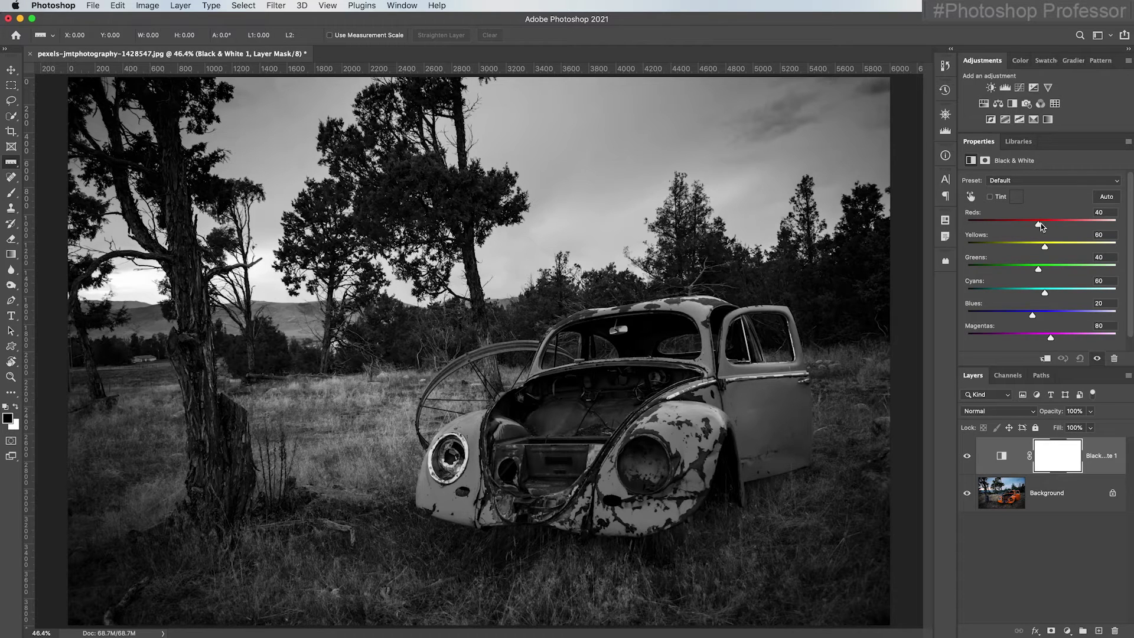
{"action": "mouse_move", "coordinate": [1038, 225]}
{"action": "left_mouse_down"}
{"action": "mouse_move", "coordinate": [1096, 226]}
{"action": "mouse_move", "coordinate": [978, 225]}
{"action": "mouse_move", "coordinate": [1080, 225]}
{"action": "mouse_move", "coordinate": [1030, 226]}
{"action": "mouse_move", "coordinate": [1068, 226]}
{"action": "mouse_move", "coordinate": [982, 248]}
{"action": "mouse_move", "coordinate": [1050, 248]}
{"action": "left_mouse_up"}
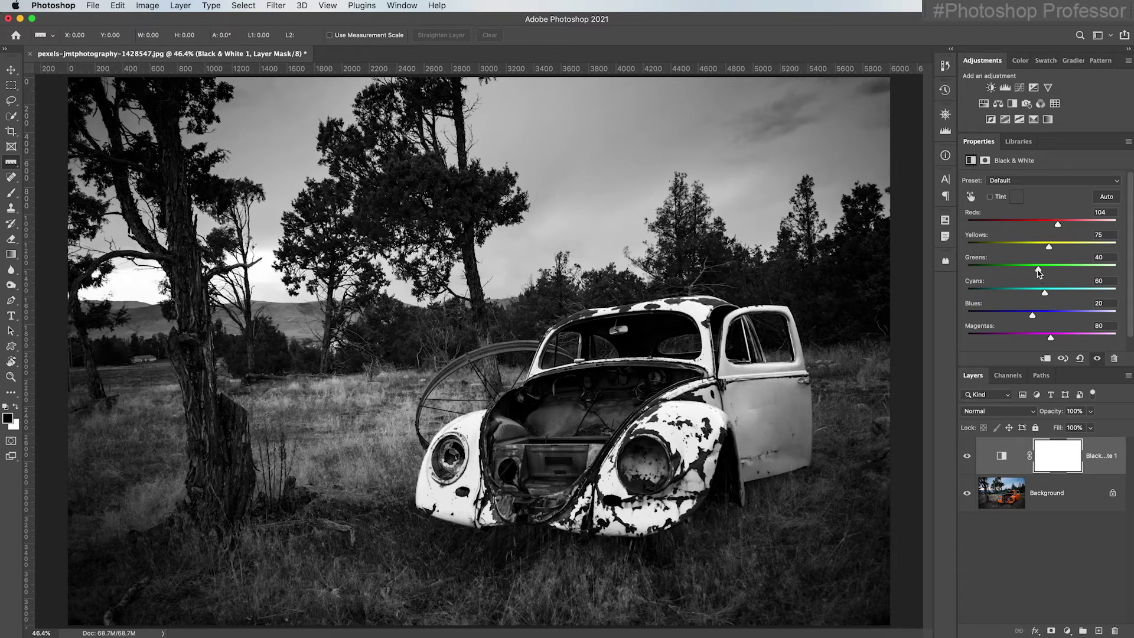
{"action": "left_click_drag", "start_coordinate": [1038, 272], "coordinate": [963, 270]}
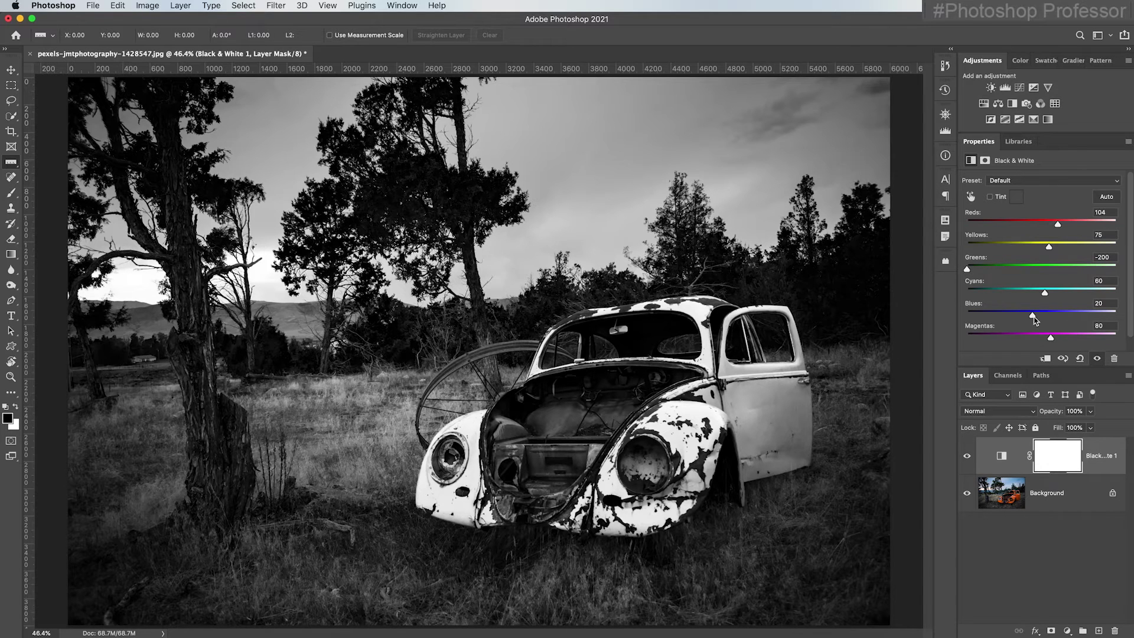
Set the Black & White Blues slider to 6 and Cyans to 85
{"action": "left_click_drag", "start_coordinate": [1032, 316], "coordinate": [965, 318]}
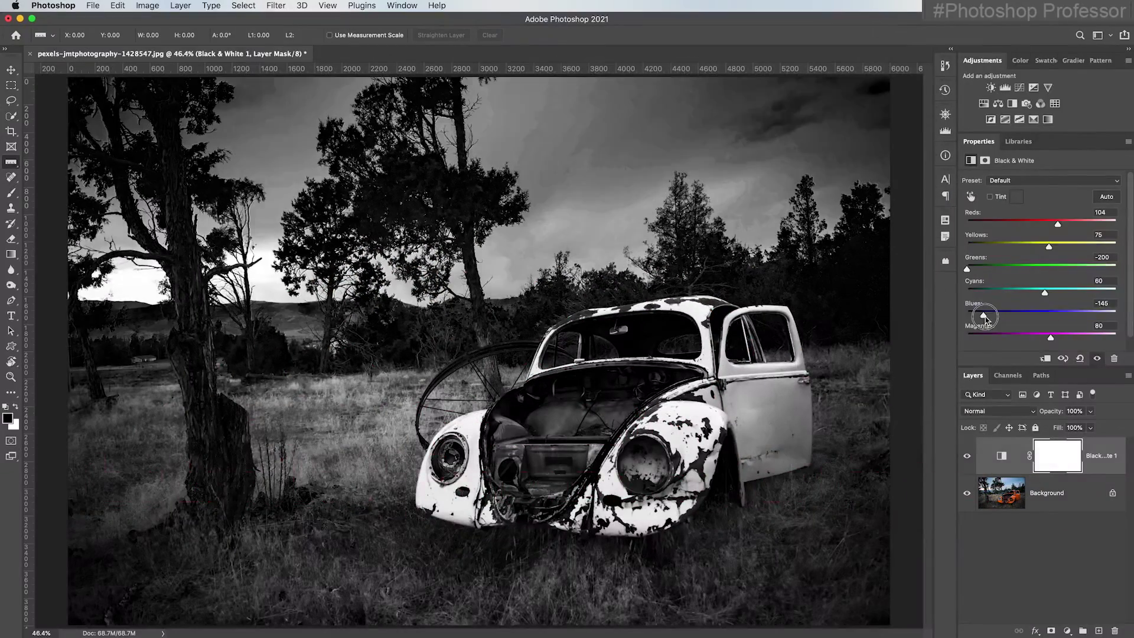
{"action": "mouse_move", "coordinate": [986, 318]}
{"action": "left_mouse_down"}
{"action": "mouse_move", "coordinate": [1029, 320]}
{"action": "mouse_move", "coordinate": [1042, 293]}
{"action": "mouse_move", "coordinate": [976, 296]}
{"action": "mouse_move", "coordinate": [992, 299]}
{"action": "left_mouse_up"}
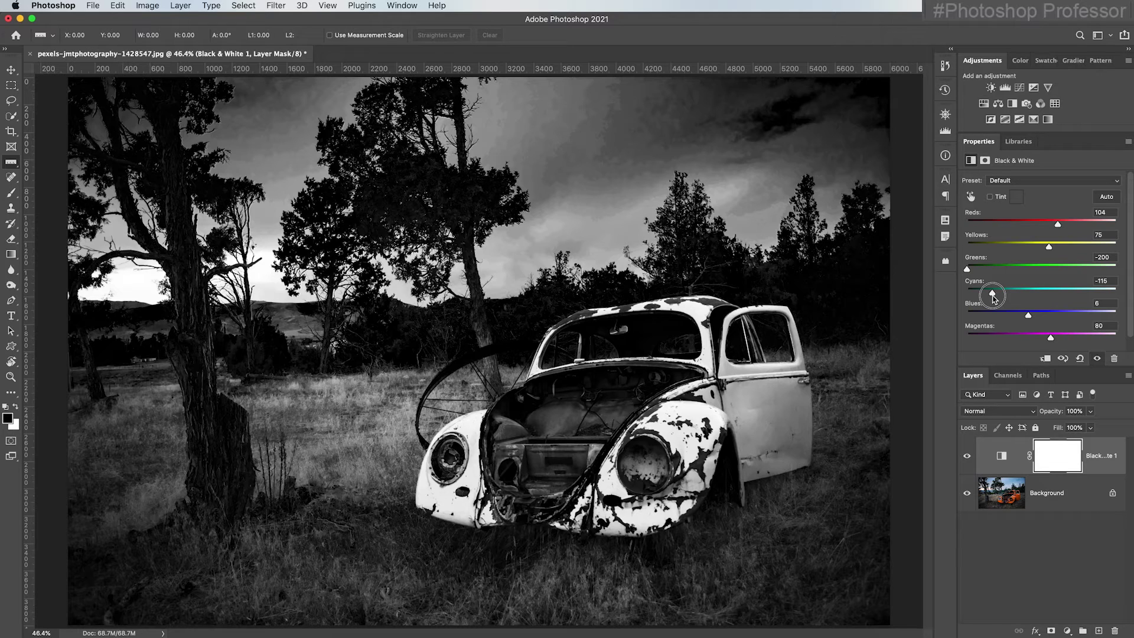
{"action": "left_click_drag", "start_coordinate": [994, 297], "coordinate": [1054, 299]}
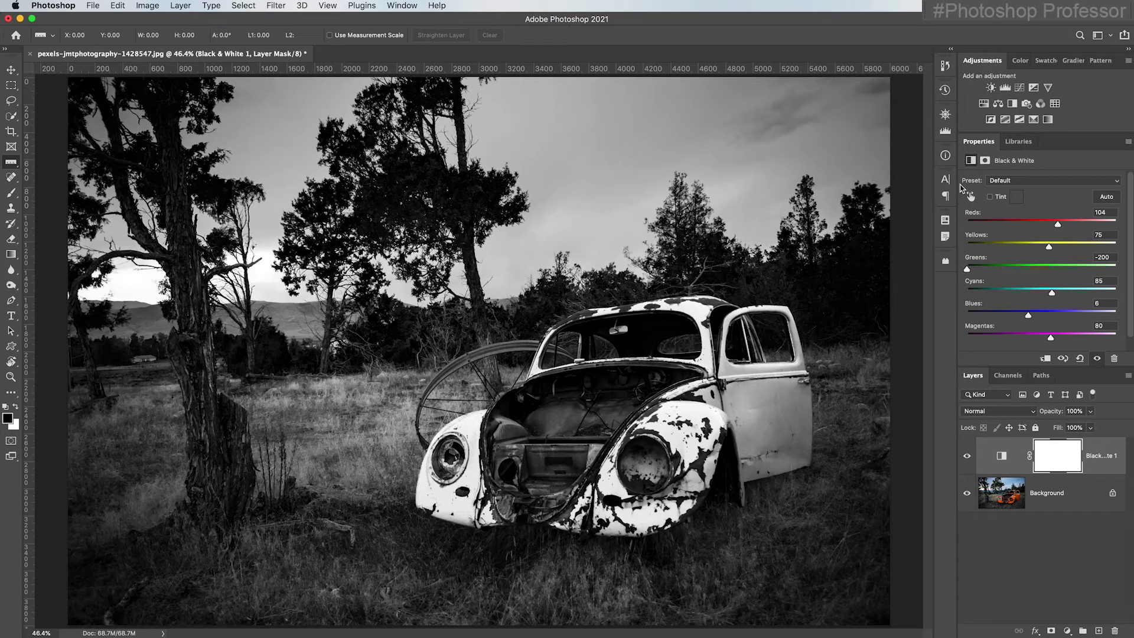
Add a Levels adjustment with input levels 8, 1.59 and 231
{"action": "left_click", "coordinate": [1004, 88]}
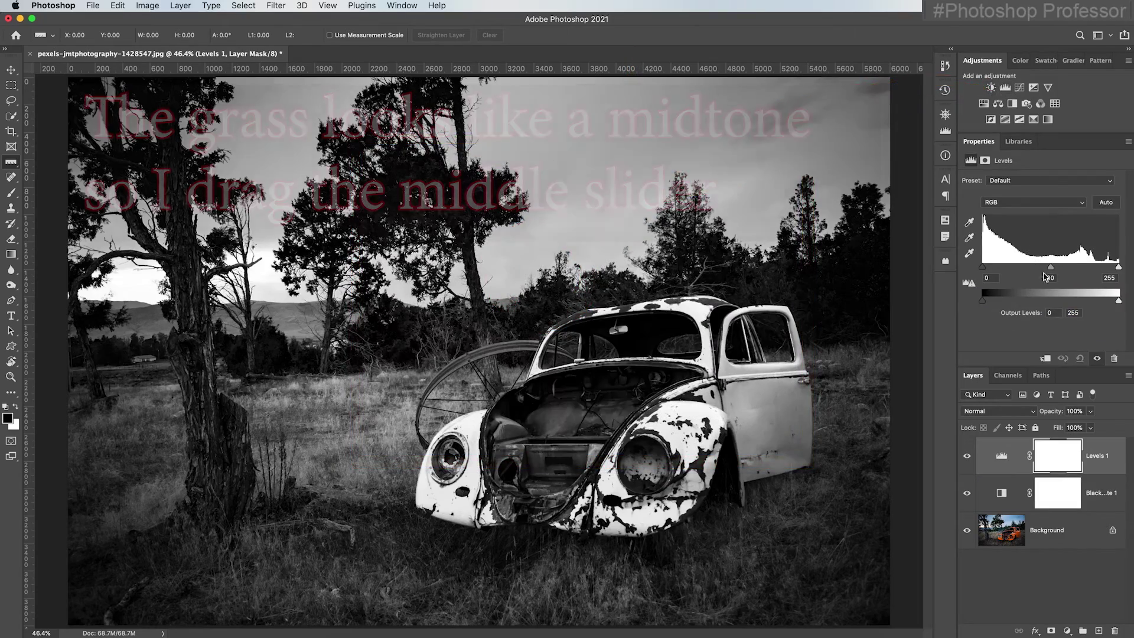
{"action": "left_click_drag", "start_coordinate": [1051, 268], "coordinate": [987, 268]}
{"action": "left_click_drag", "start_coordinate": [1119, 268], "coordinate": [1106, 268]}
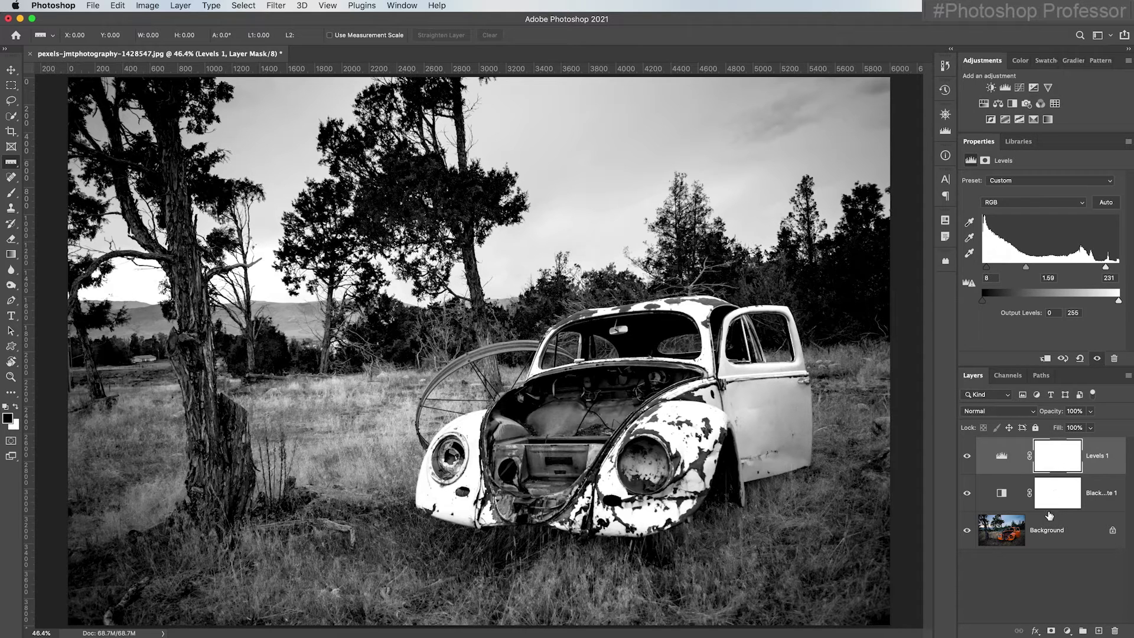
Move the Levels 1 layer below Black & White 1 in the layer stack
{"action": "left_click", "coordinate": [1108, 452]}
{"action": "left_click", "coordinate": [1107, 452]}
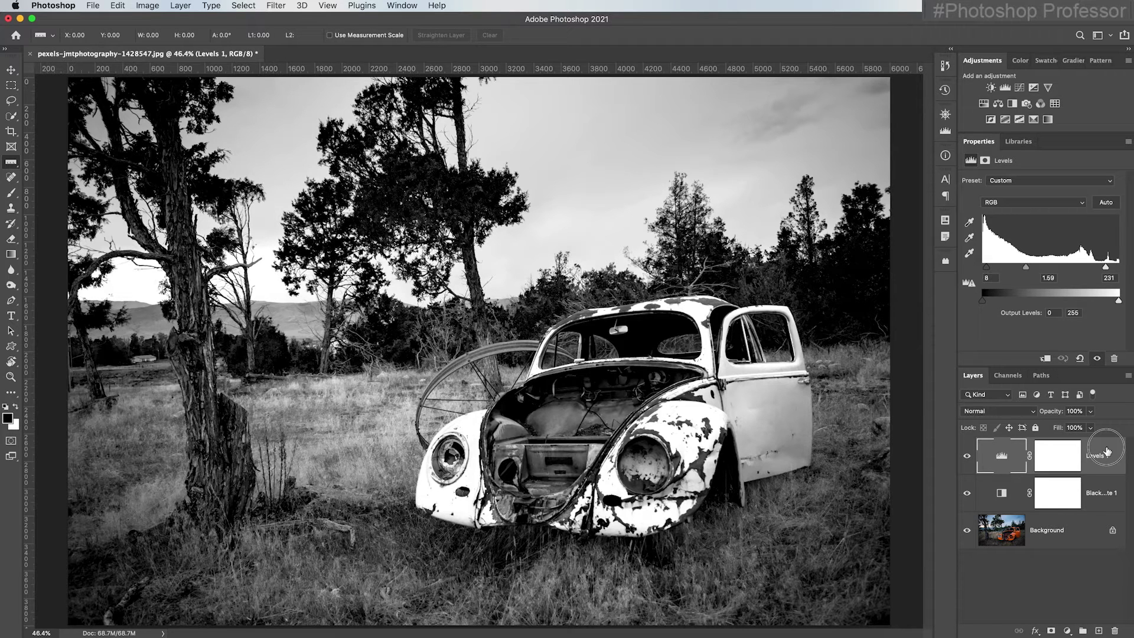
{"action": "left_click_drag", "start_coordinate": [1107, 452], "coordinate": [1113, 503]}
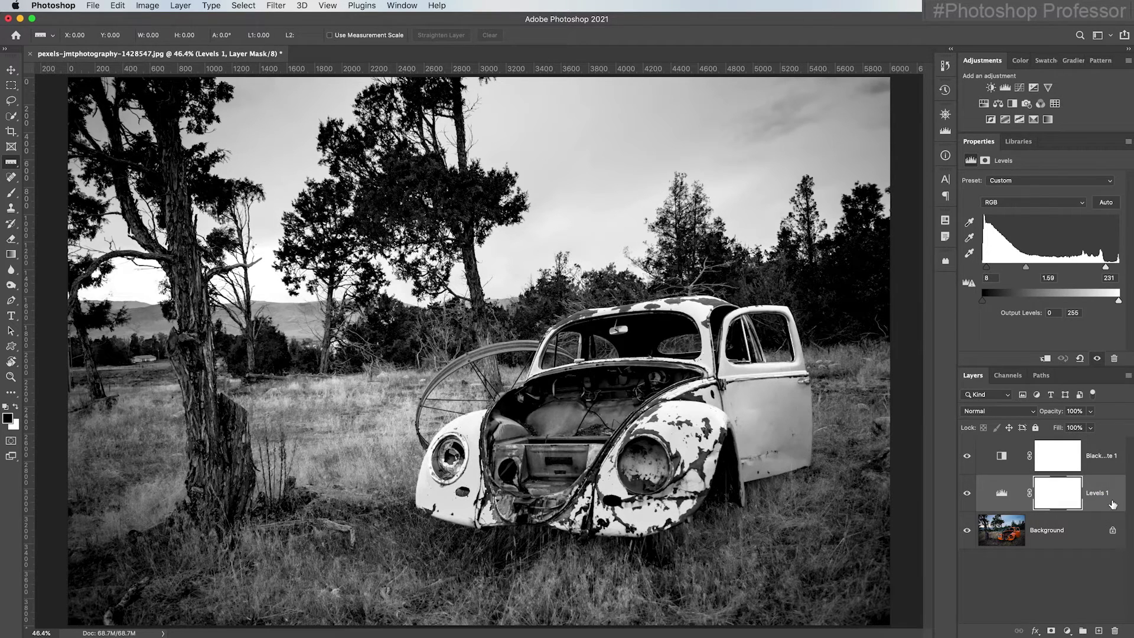
Invert the Levels 1 layer mask to solid black
{"action": "left_click", "coordinate": [1055, 503]}
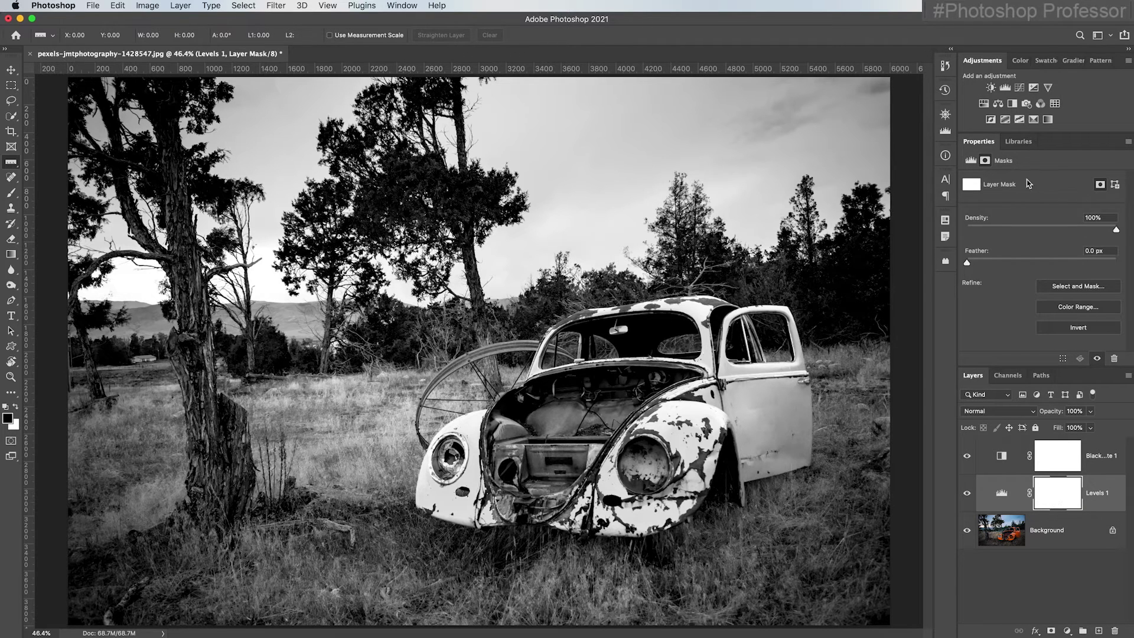
{"action": "left_click", "coordinate": [1106, 329]}
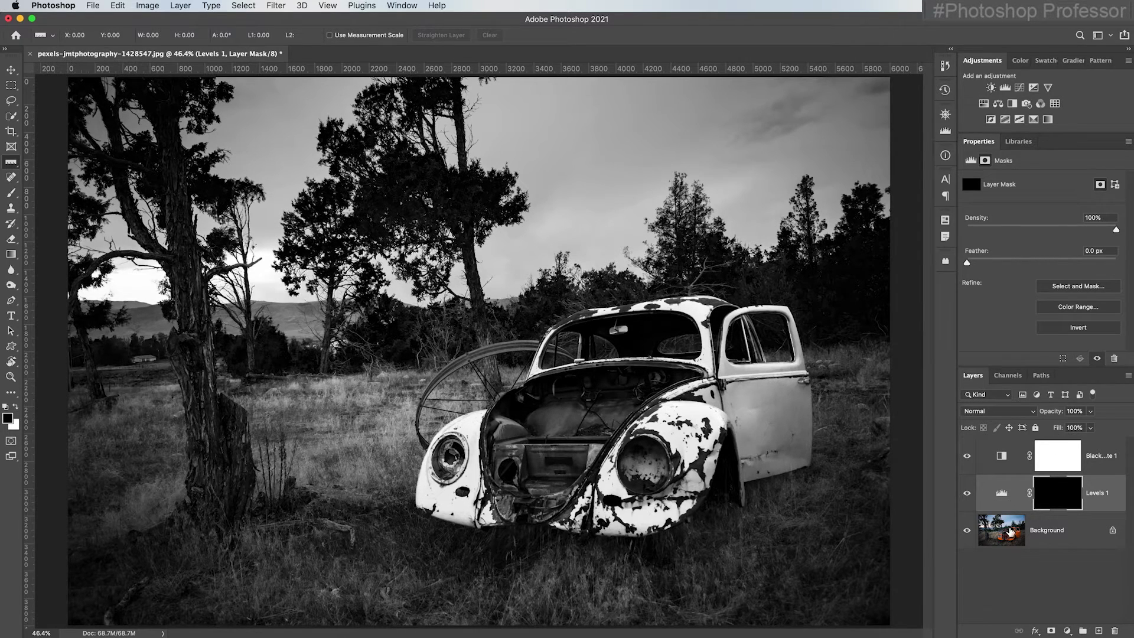
Brush white onto the Levels 1 mask over the lower grass to restore the brightening
{"action": "key", "text": "b"}
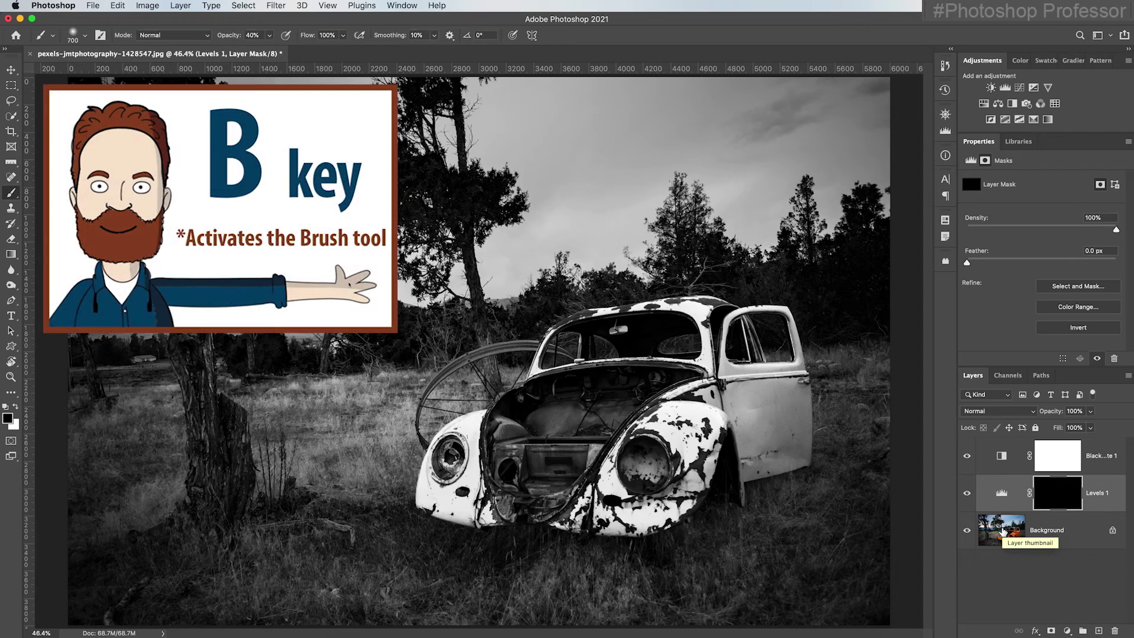
{"action": "key", "text": "d"}
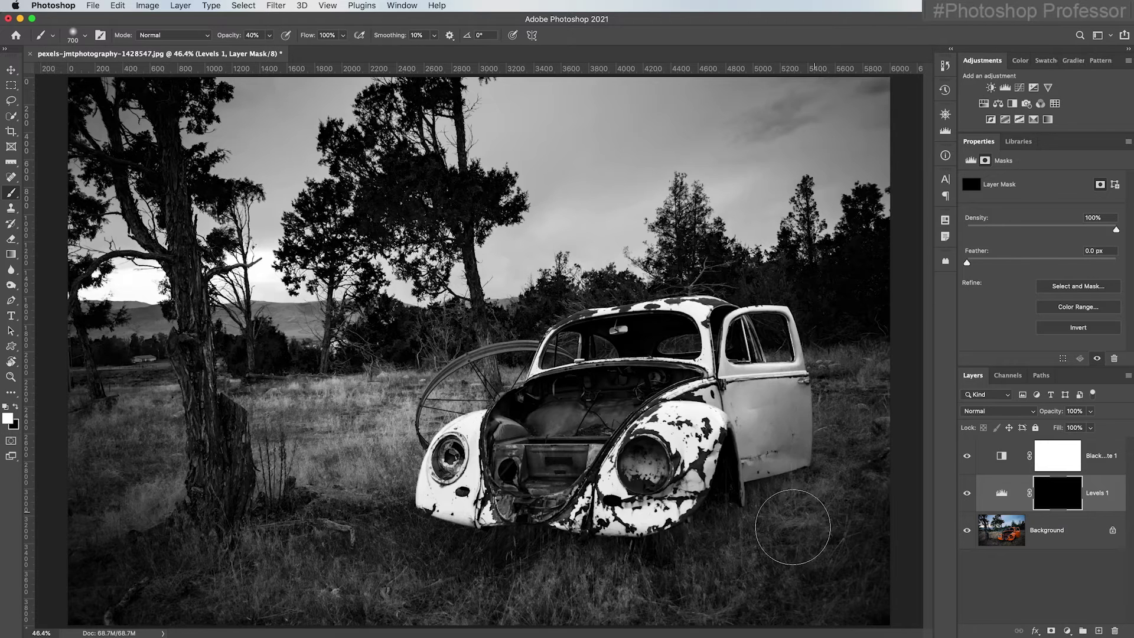
{"action": "mouse_move", "coordinate": [786, 535]}
{"action": "left_mouse_down"}
{"action": "mouse_move", "coordinate": [698, 581]}
{"action": "mouse_move", "coordinate": [829, 534]}
{"action": "mouse_move", "coordinate": [865, 491]}
{"action": "mouse_move", "coordinate": [807, 582]}
{"action": "mouse_move", "coordinate": [785, 557]}
{"action": "mouse_move", "coordinate": [809, 528]}
{"action": "mouse_move", "coordinate": [871, 534]}
{"action": "left_mouse_up"}
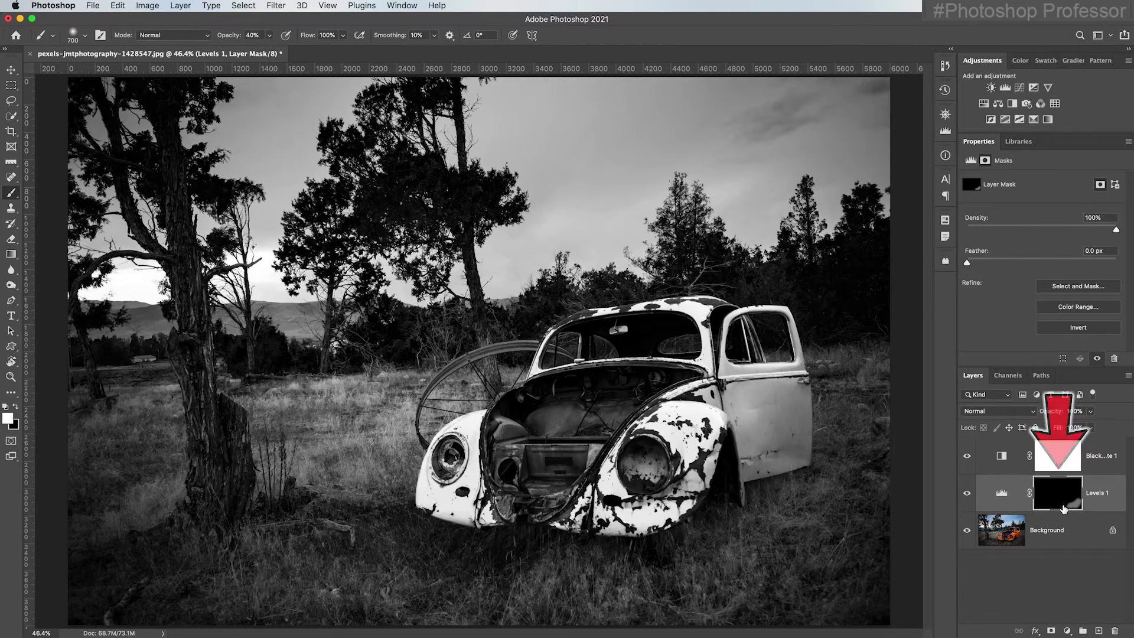
{"action": "left_click", "coordinate": [1058, 502], "text": "alt"}
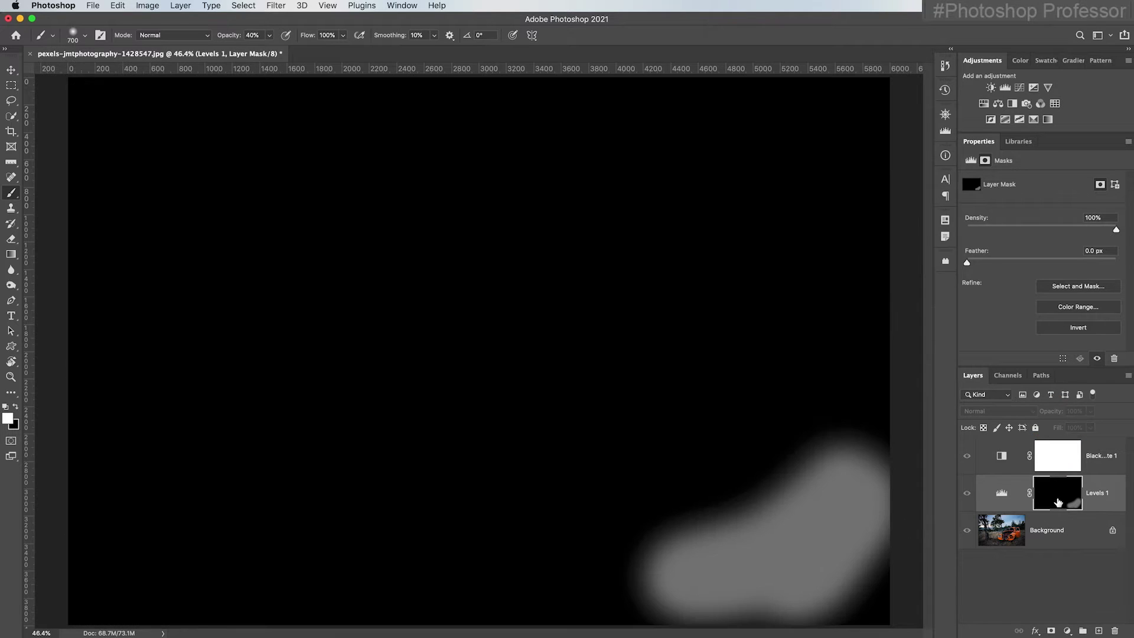
{"action": "left_click", "coordinate": [967, 492]}
{"action": "mouse_move", "coordinate": [849, 455]}
{"action": "left_mouse_down"}
{"action": "mouse_move", "coordinate": [794, 547]}
{"action": "mouse_move", "coordinate": [866, 493]}
{"action": "mouse_move", "coordinate": [790, 585]}
{"action": "mouse_move", "coordinate": [854, 514]}
{"action": "mouse_move", "coordinate": [668, 587]}
{"action": "mouse_move", "coordinate": [212, 579]}
{"action": "mouse_move", "coordinate": [101, 431]}
{"action": "mouse_move", "coordinate": [126, 418]}
{"action": "mouse_move", "coordinate": [144, 463]}
{"action": "mouse_move", "coordinate": [250, 572]}
{"action": "mouse_move", "coordinate": [429, 574]}
{"action": "mouse_move", "coordinate": [728, 544]}
{"action": "mouse_move", "coordinate": [783, 407]}
{"action": "left_mouse_up"}
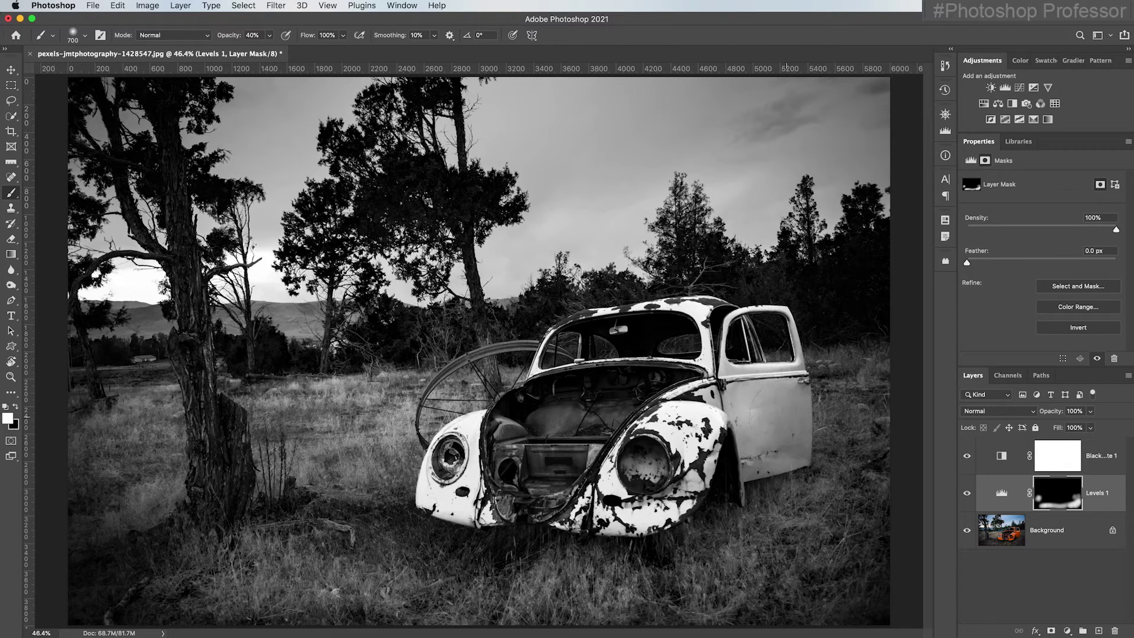
{"action": "mouse_move", "coordinate": [862, 544]}
{"action": "left_mouse_down"}
{"action": "mouse_move", "coordinate": [848, 531]}
{"action": "mouse_move", "coordinate": [906, 552]}
{"action": "mouse_move", "coordinate": [841, 527]}
{"action": "mouse_move", "coordinate": [862, 556]}
{"action": "left_mouse_up"}
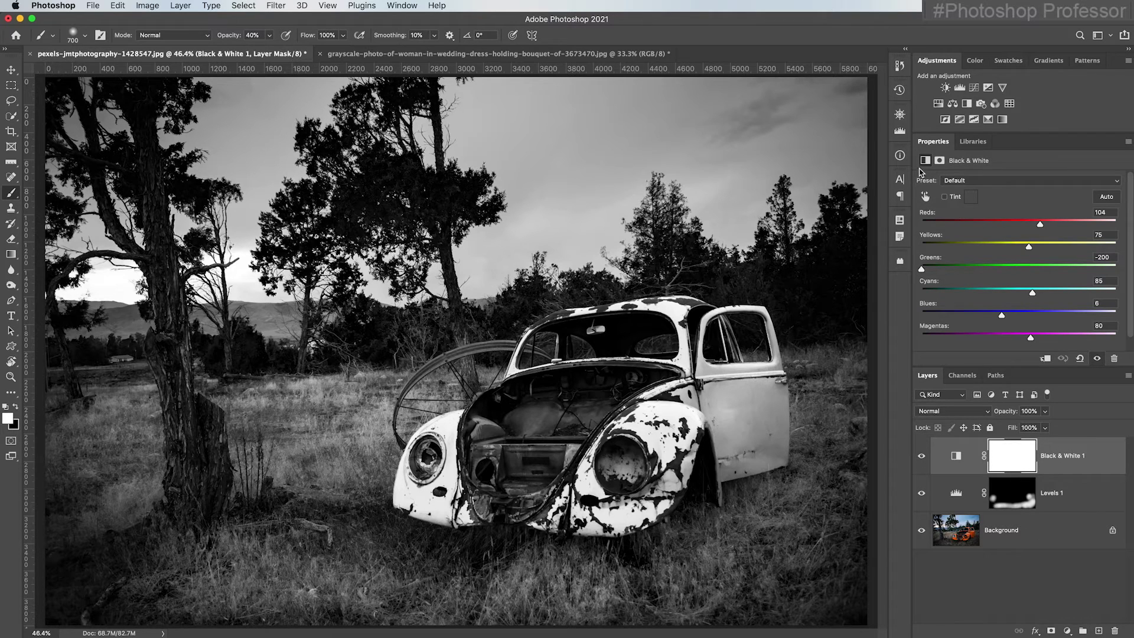
Add a colorized Hue/Saturation layer with Hue 34 and Saturation 12
{"action": "left_click", "coordinate": [939, 103]}
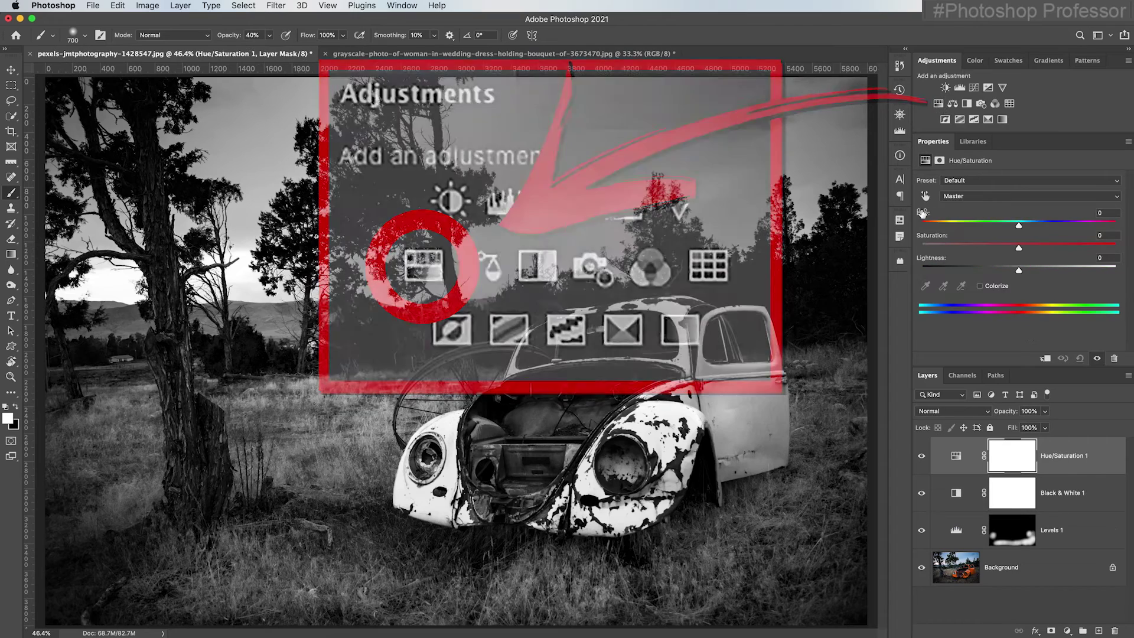
{"action": "left_click", "coordinate": [980, 286]}
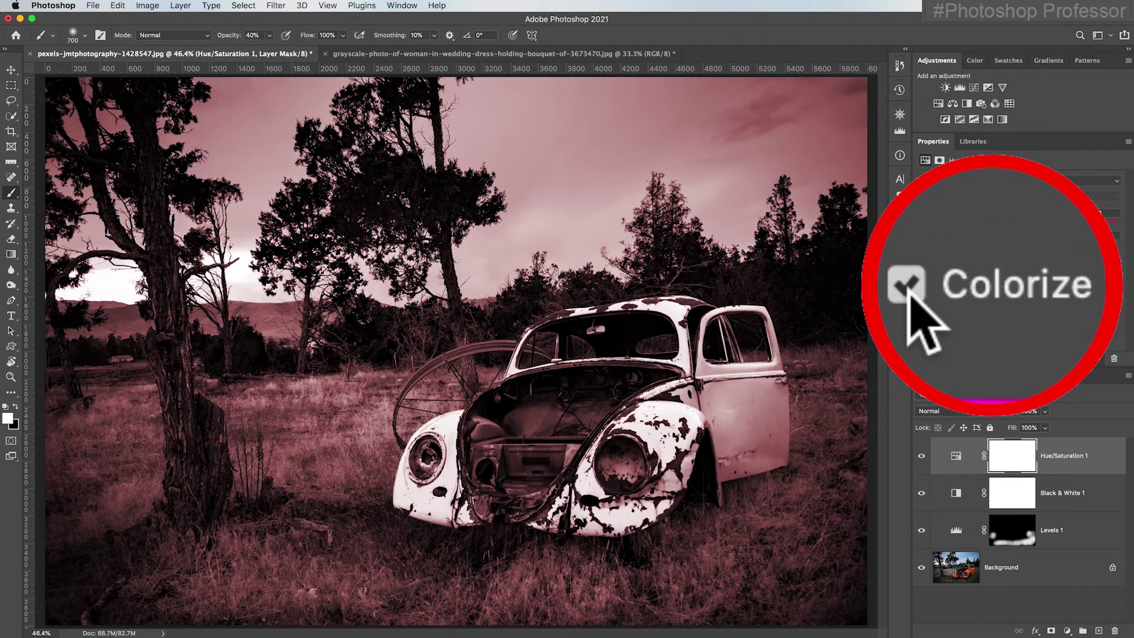
{"action": "left_click_drag", "start_coordinate": [922, 226], "coordinate": [943, 249]}
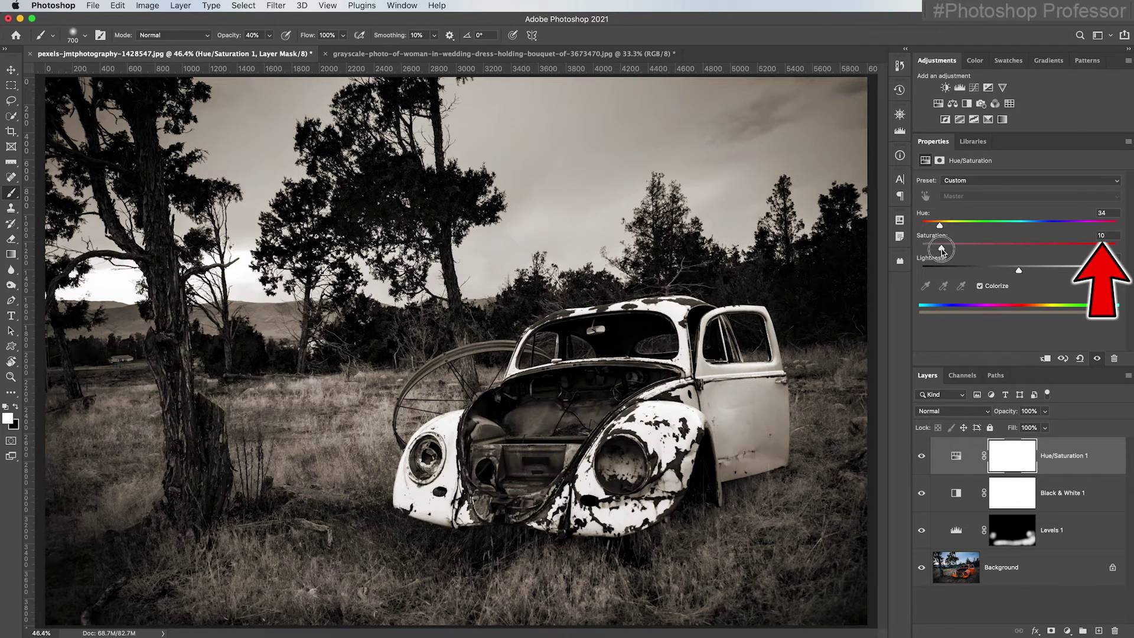
{"action": "left_click_drag", "start_coordinate": [943, 251], "coordinate": [945, 248]}
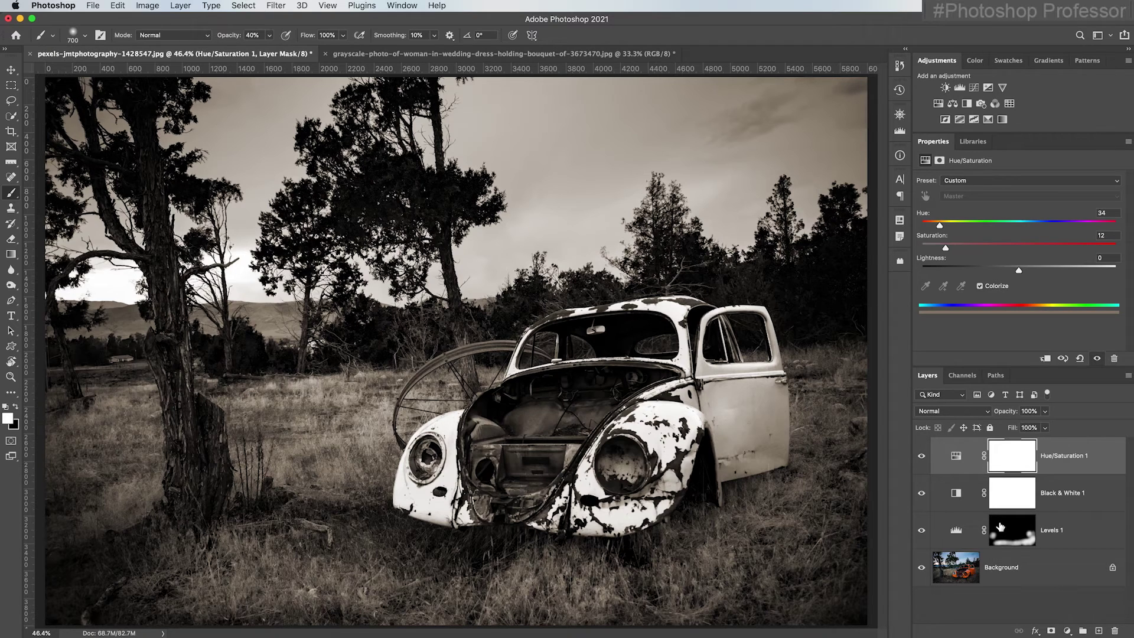
Copy the Hue/Saturation 1 layer onto the wedding photo by dragging it to its canvas
{"action": "key", "text": "ctrl+Tab"}
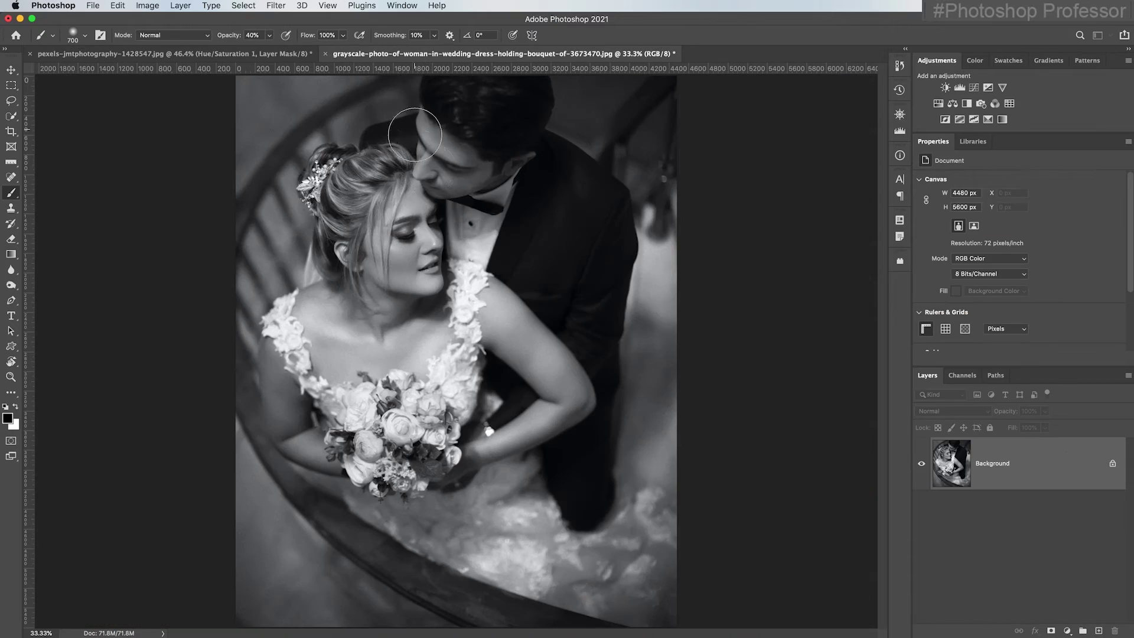
{"action": "key", "text": "ctrl+Tab"}
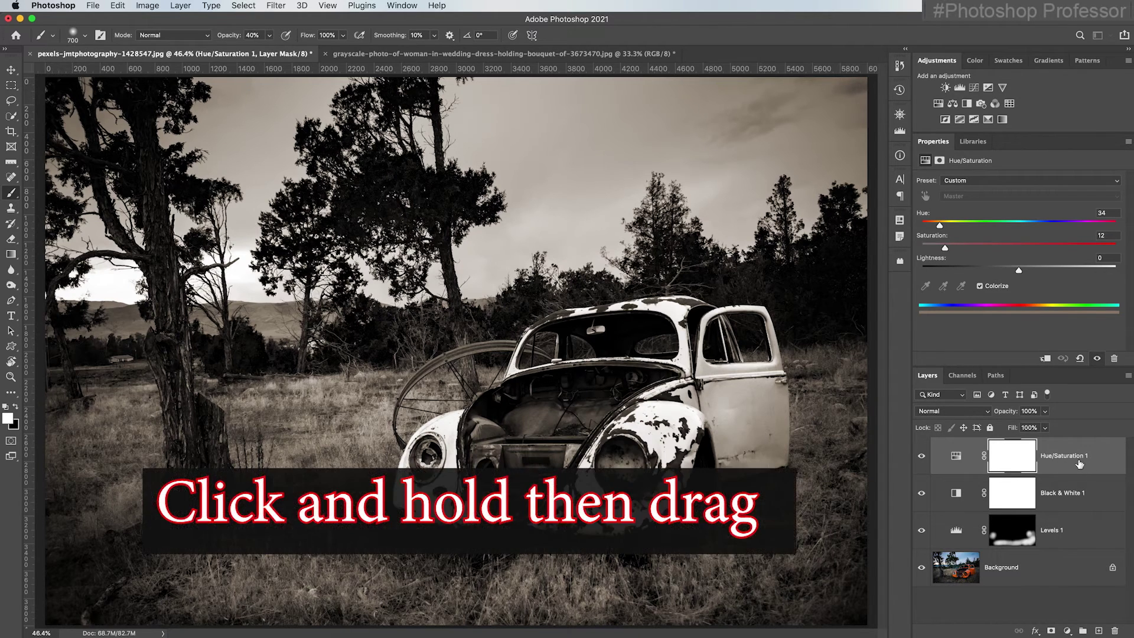
{"action": "left_click_drag", "start_coordinate": [1109, 455], "coordinate": [406, 55]}
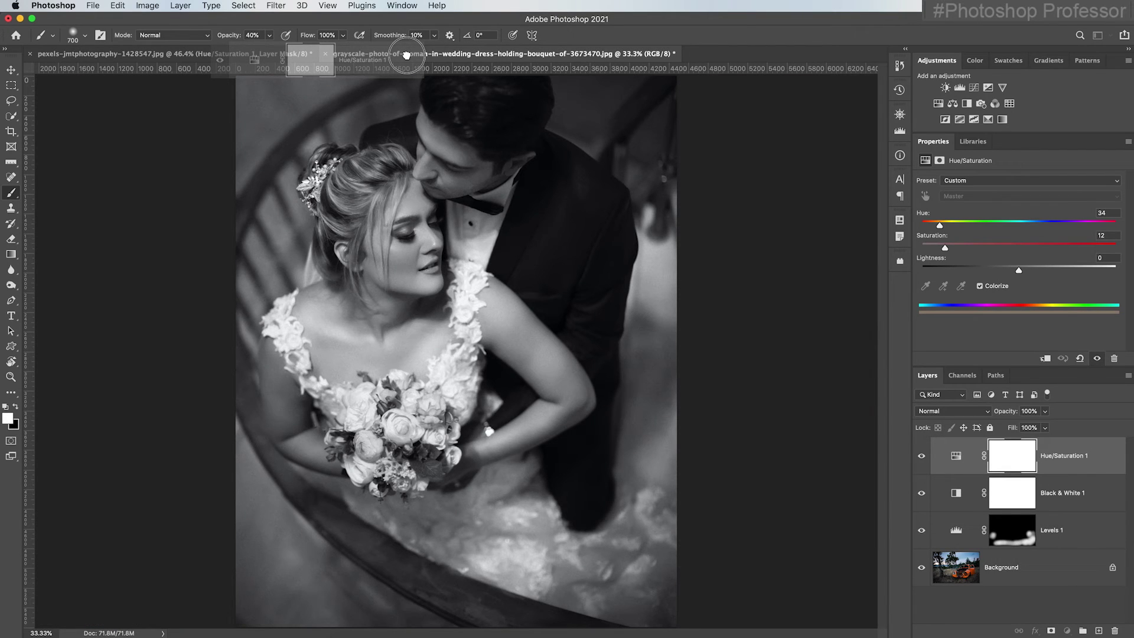
{"action": "left_click_drag", "start_coordinate": [406, 56], "coordinate": [522, 268]}
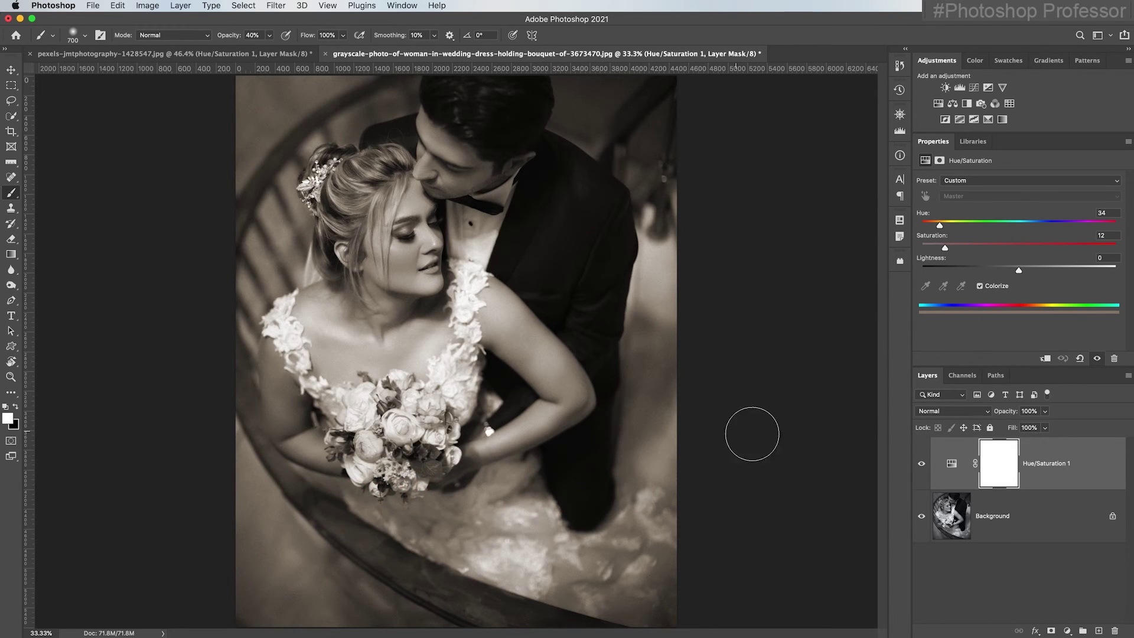